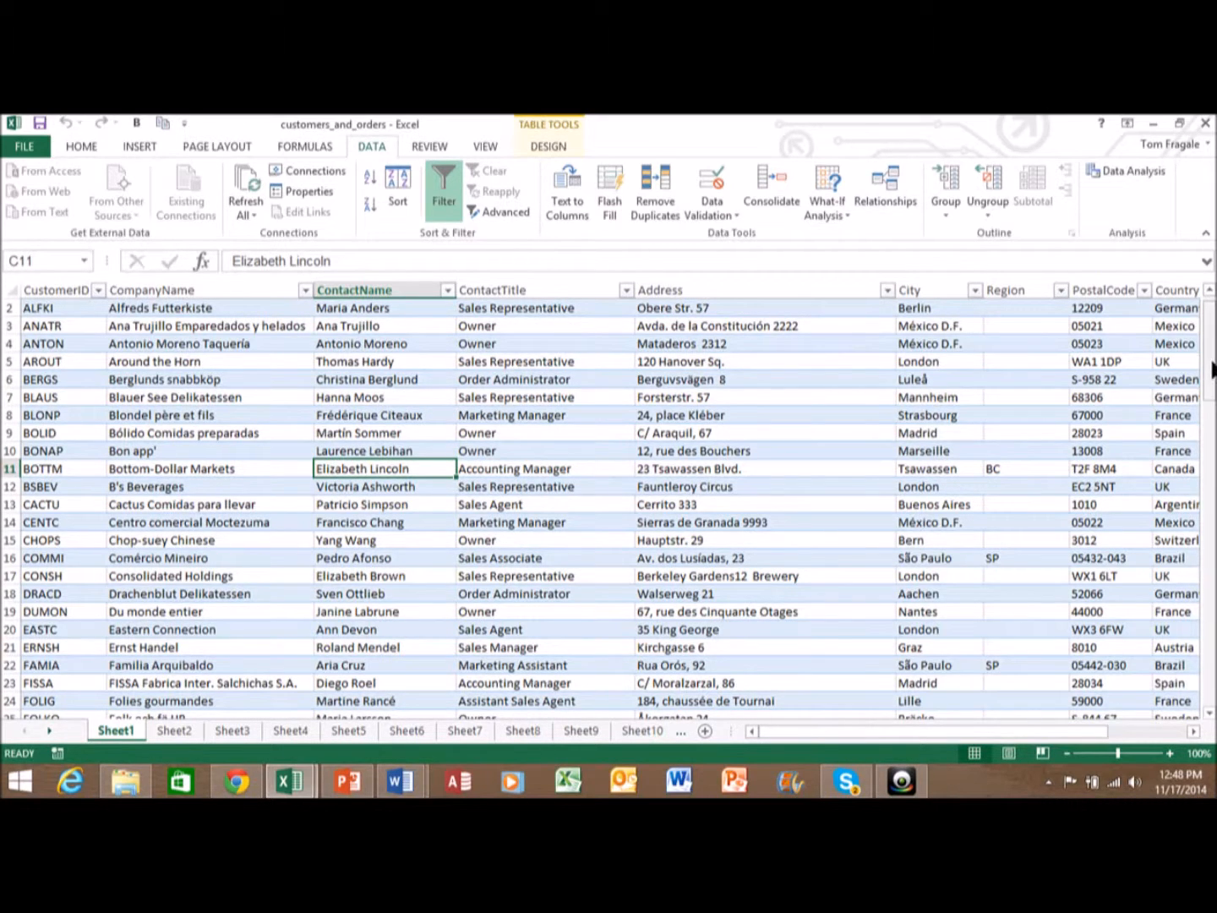
- Select the whole CustomerID column A and open the Data Validation dialog
left_click_drag(1210, 369, 1212, 373)
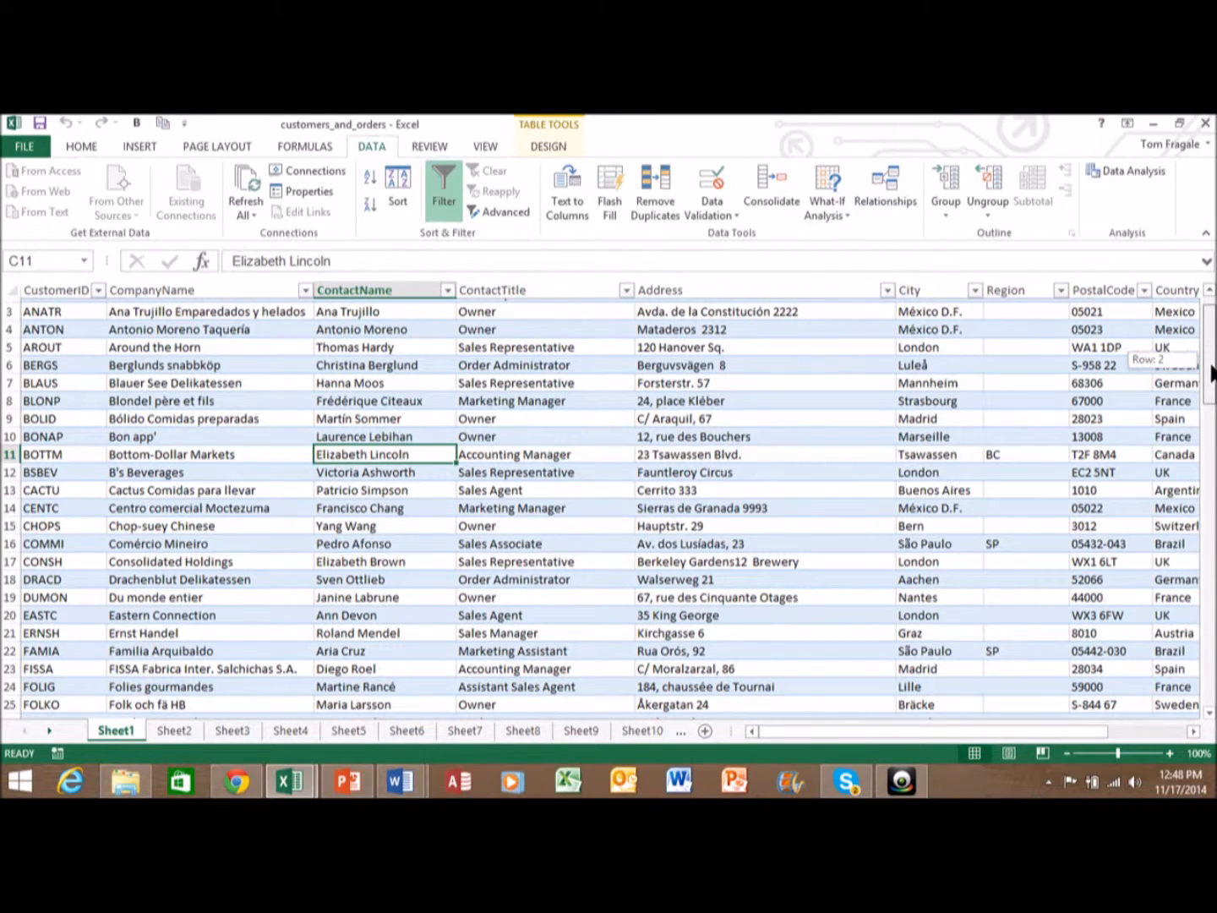
left_click_drag(1211, 373, 1195, 298)
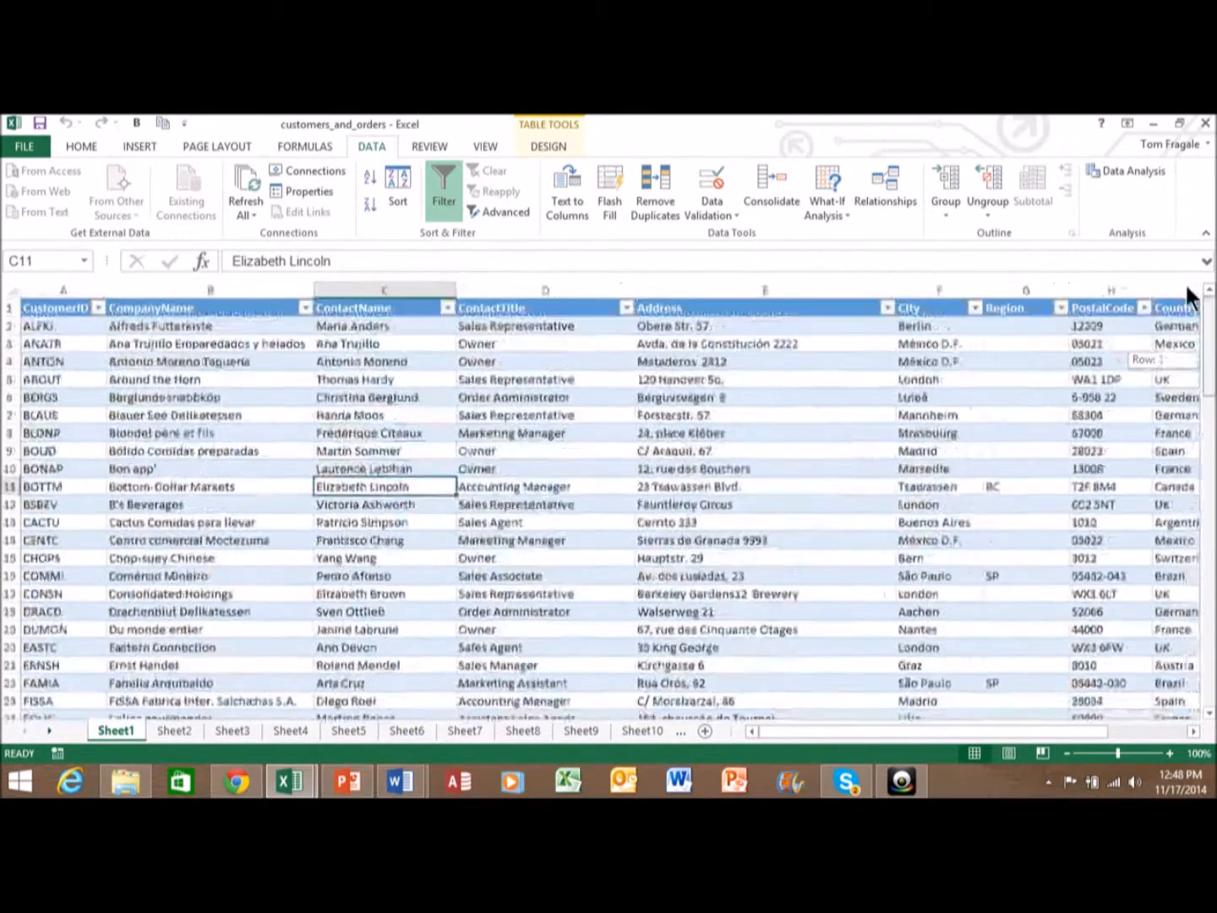
left_click(79, 288)
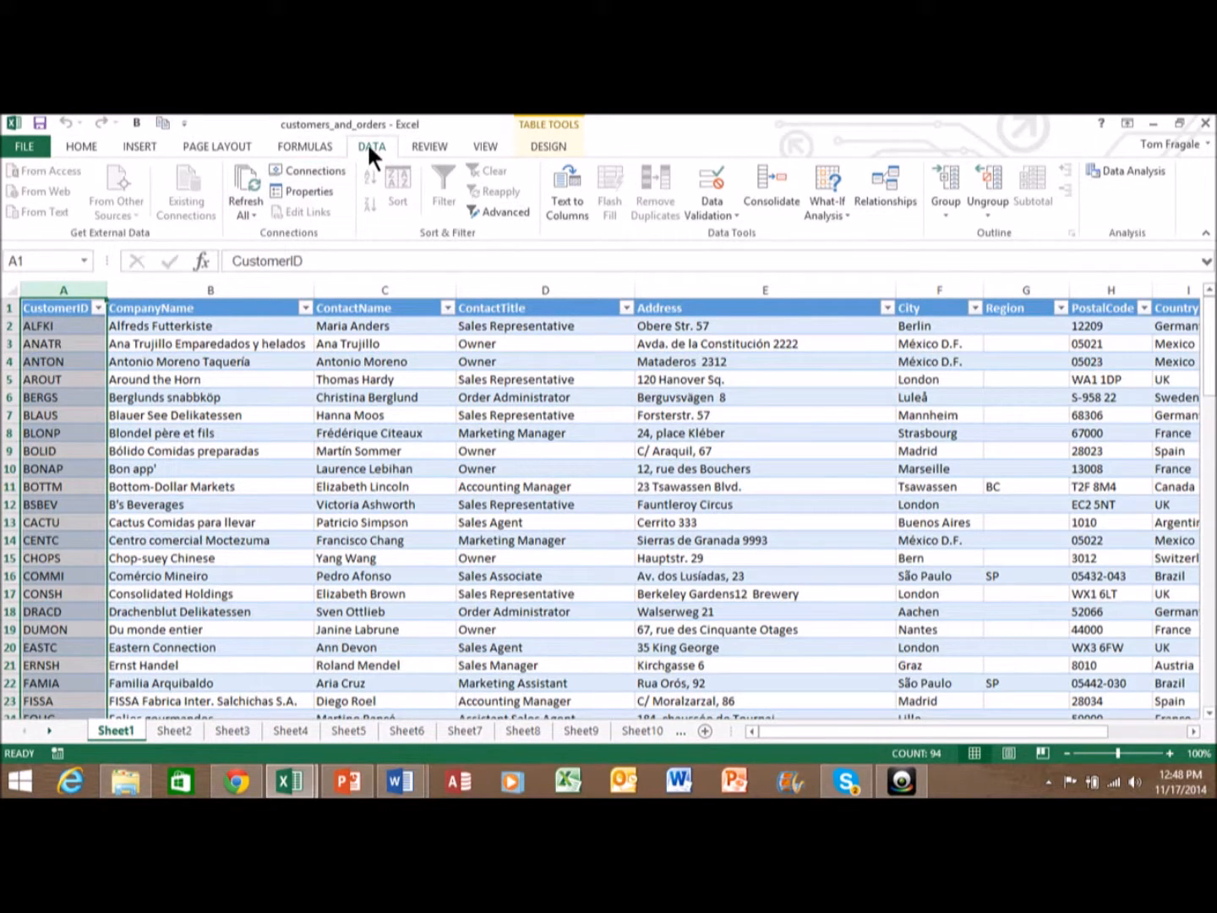
left_click(711, 209)
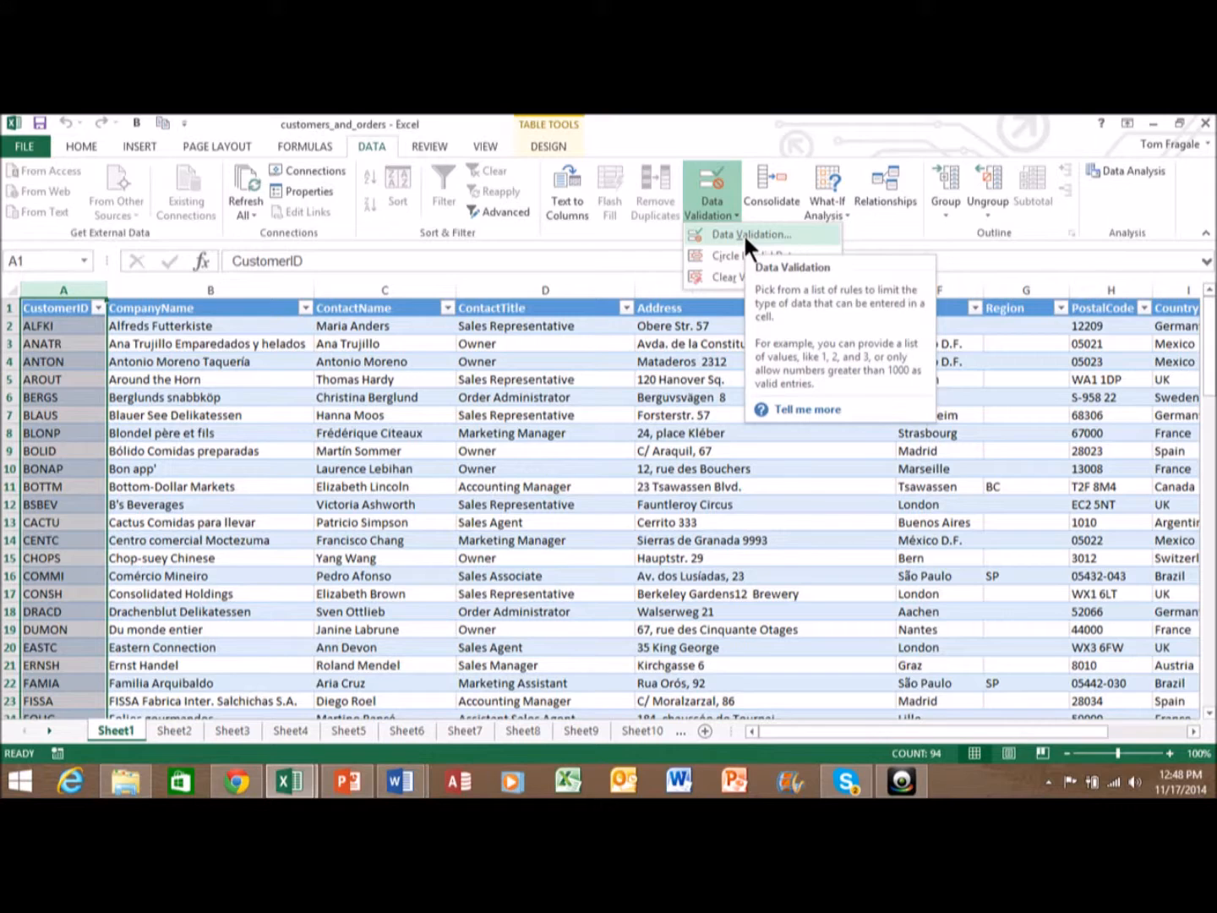
left_click(743, 233)
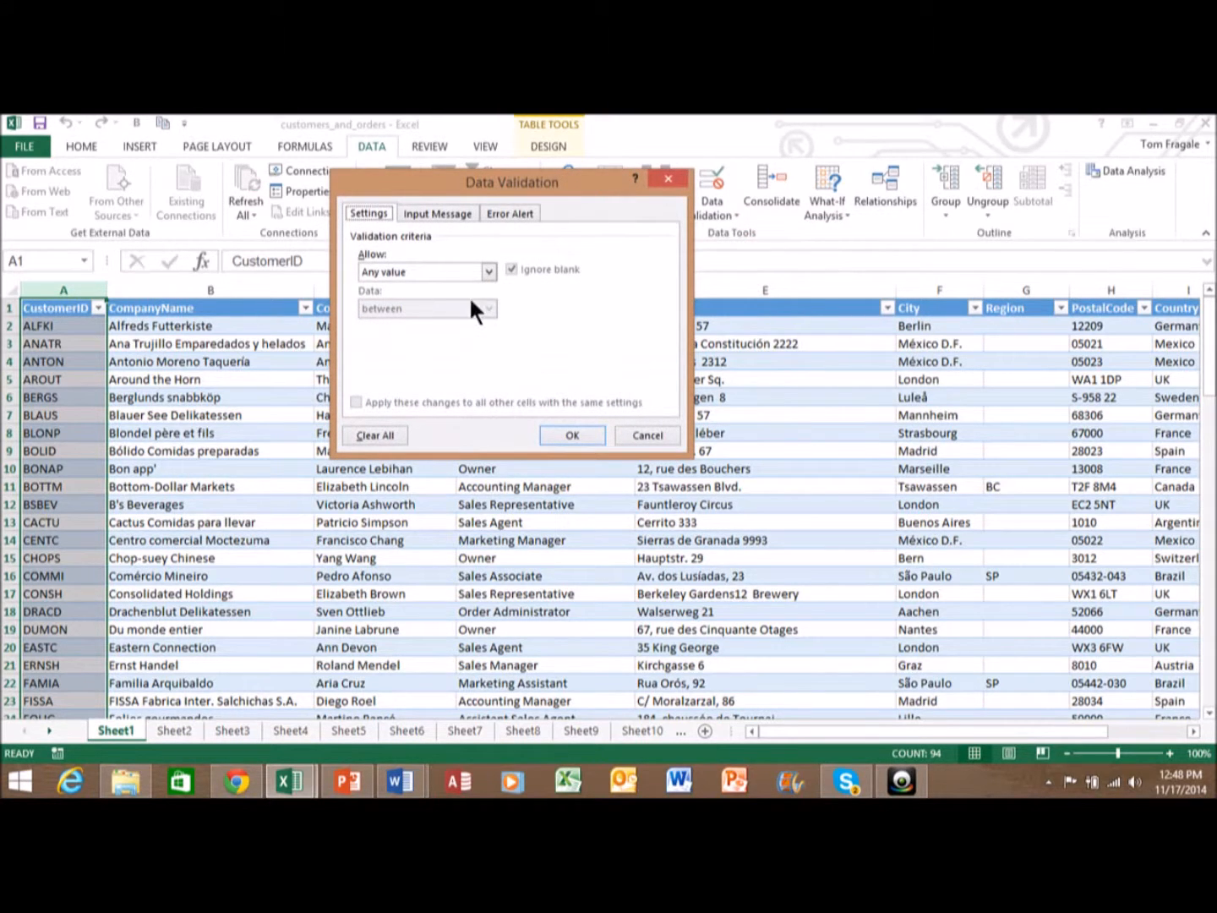
- Set column A's validation to Custom with the formula =countif(A:A,A1)=1
left_click(488, 270)
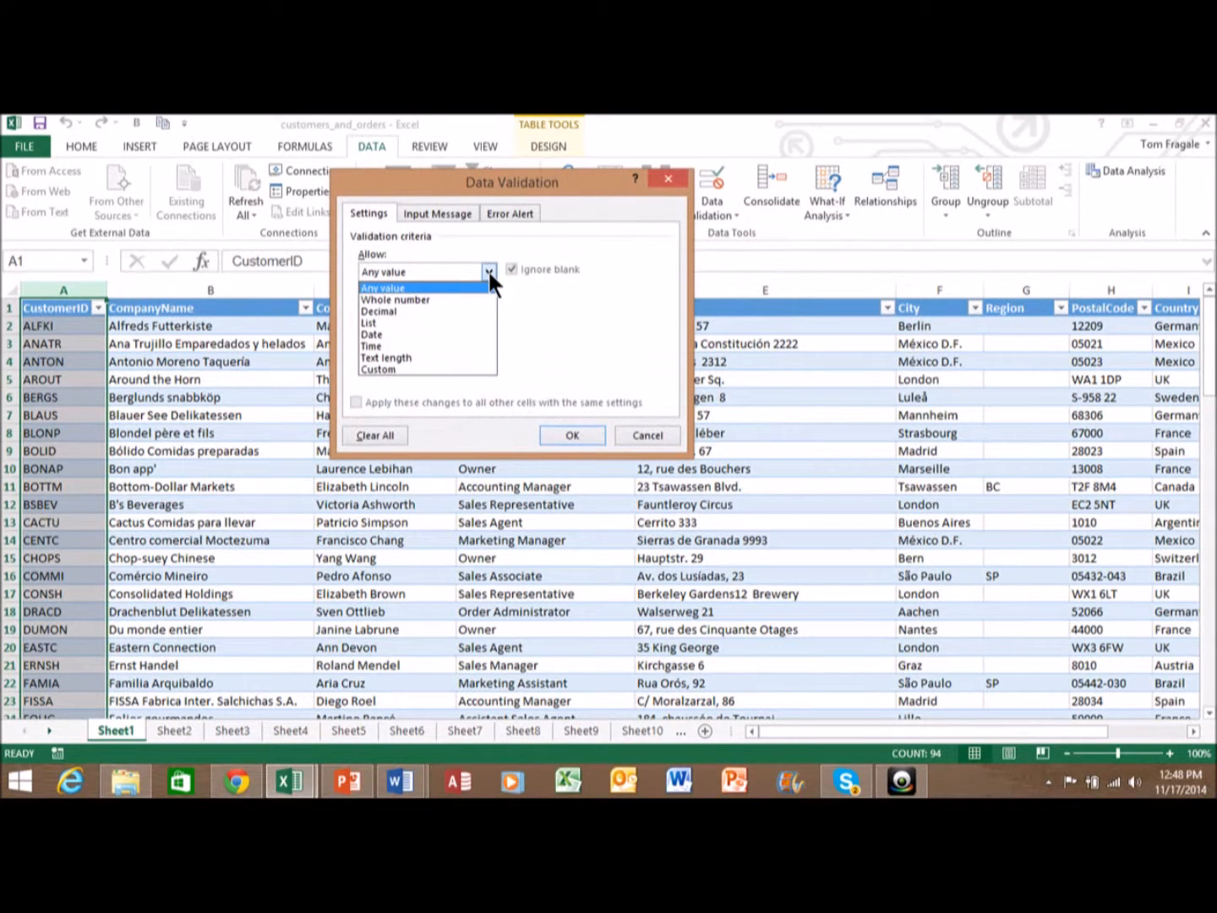
left_click(397, 369)
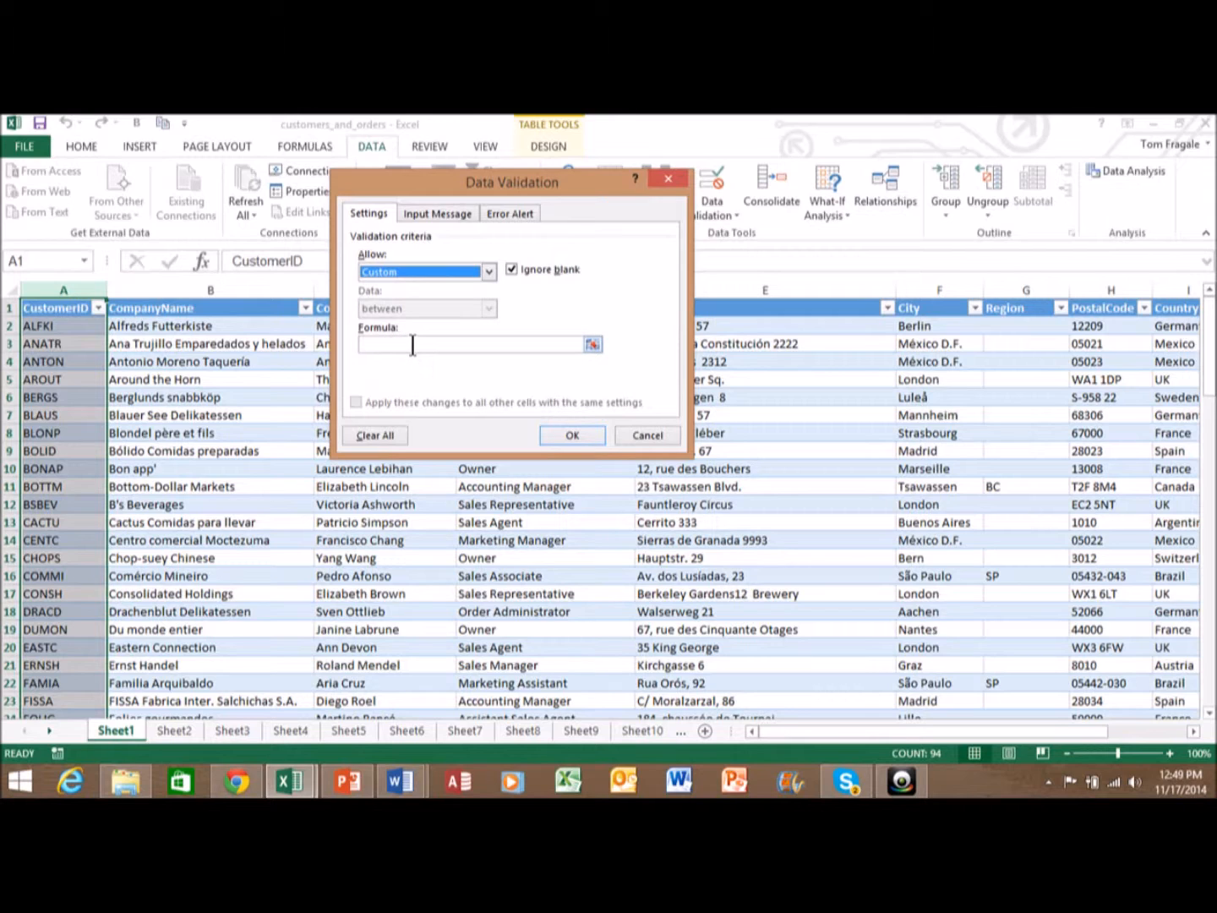
left_click(413, 345)
type("=countif(")
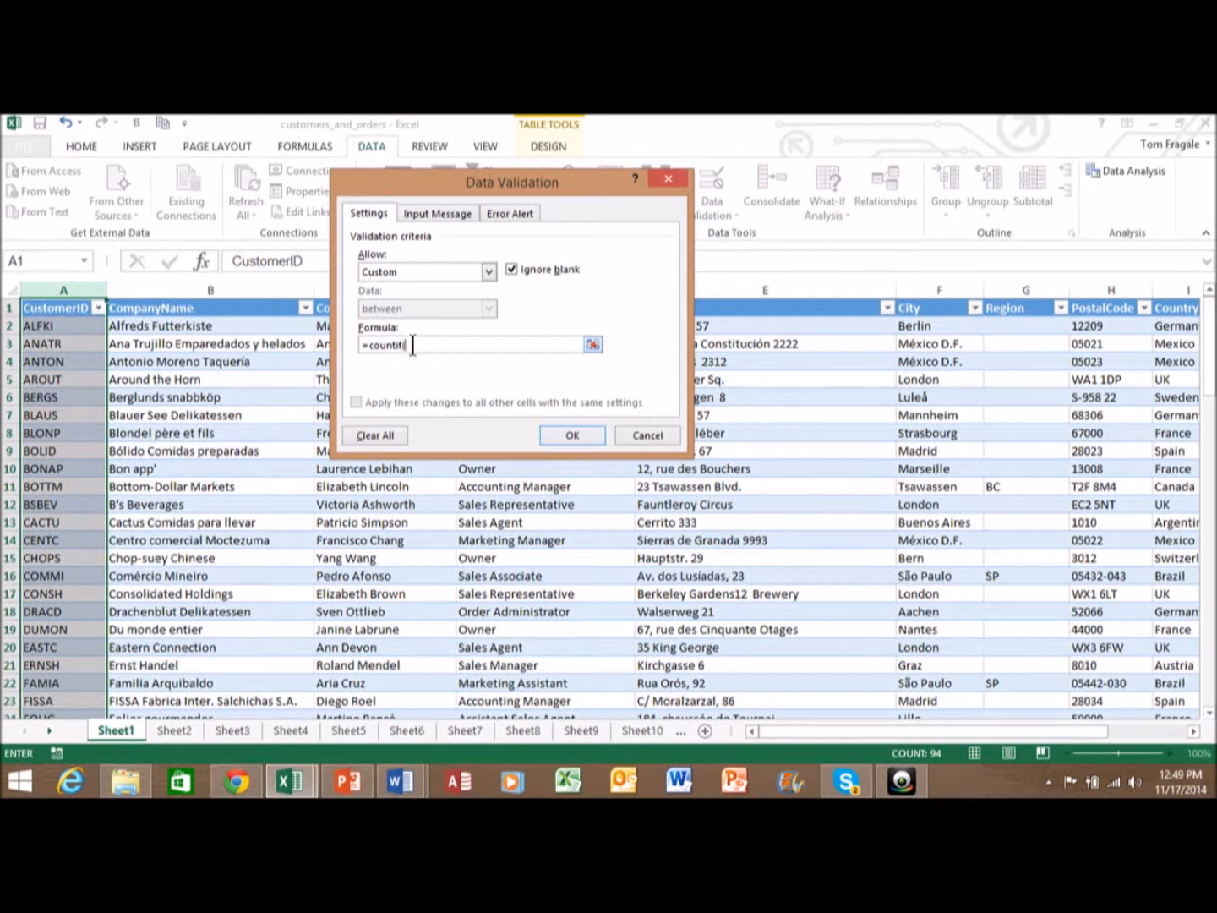
left_click(65, 289)
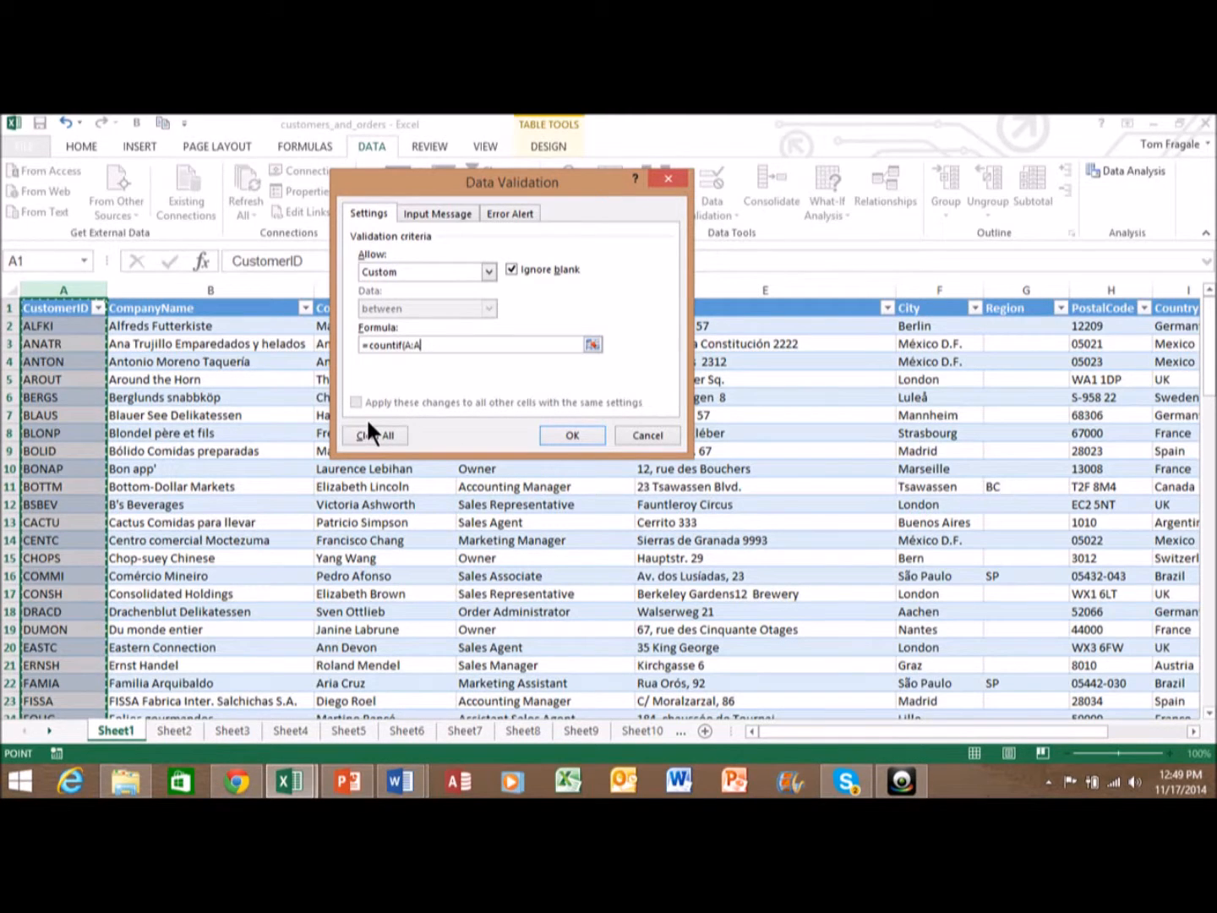
type(",")
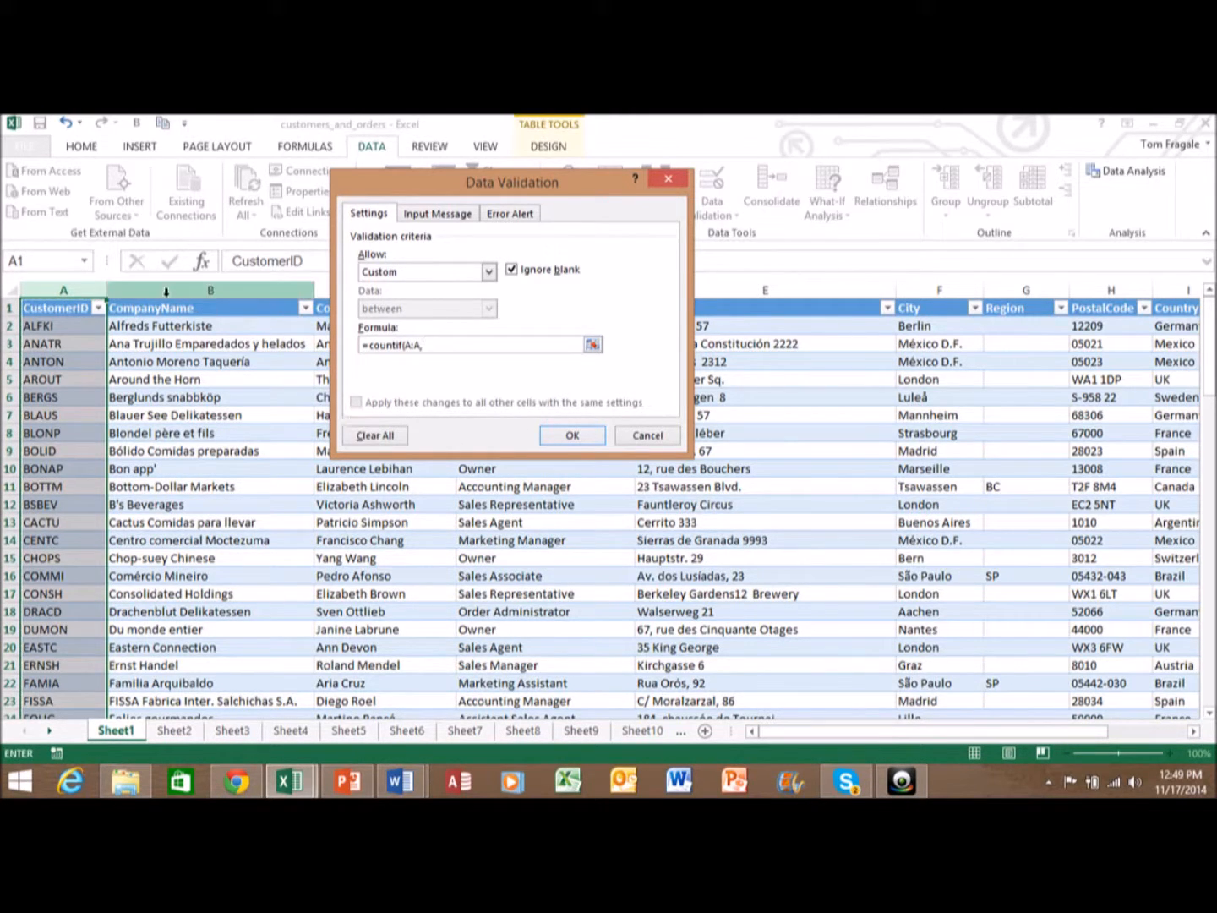
left_click(47, 309)
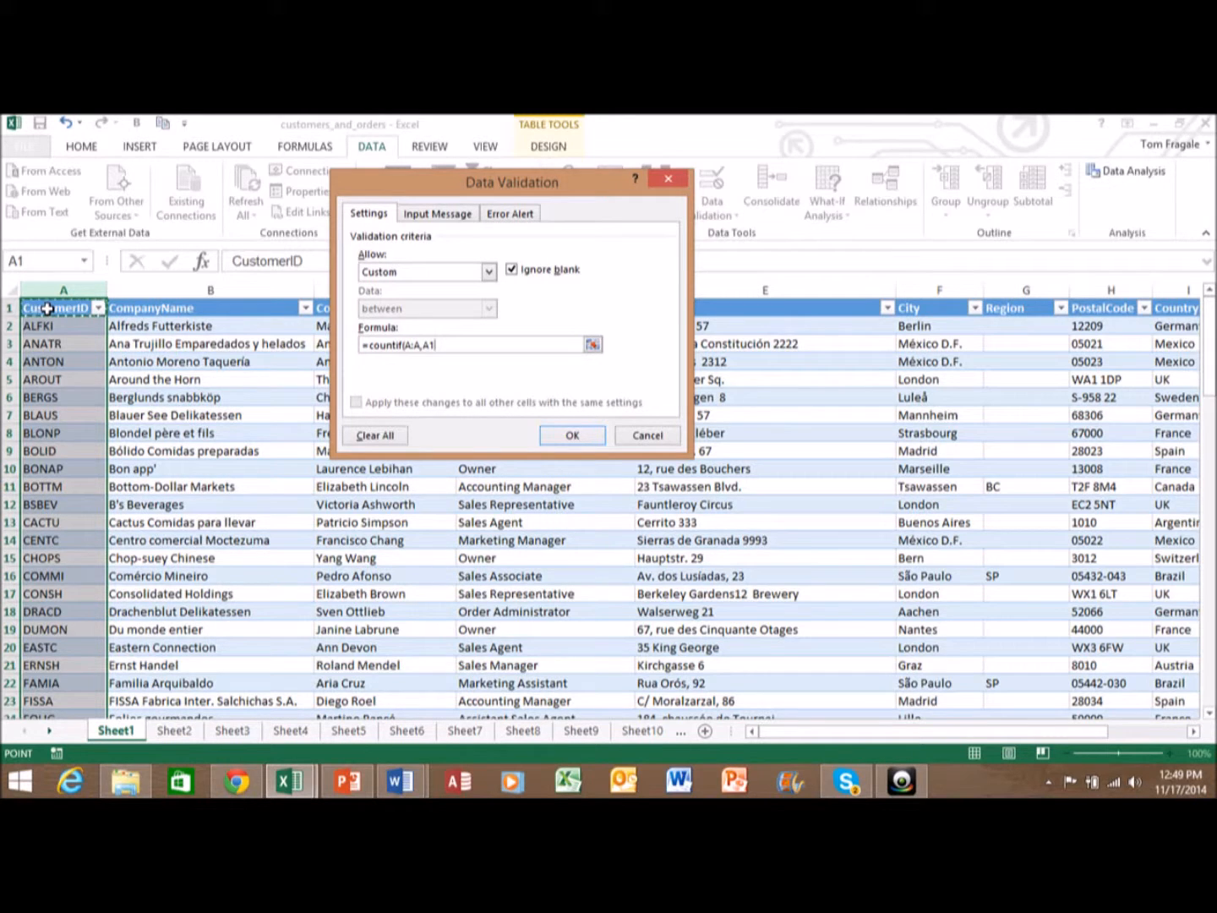
type(")=1")
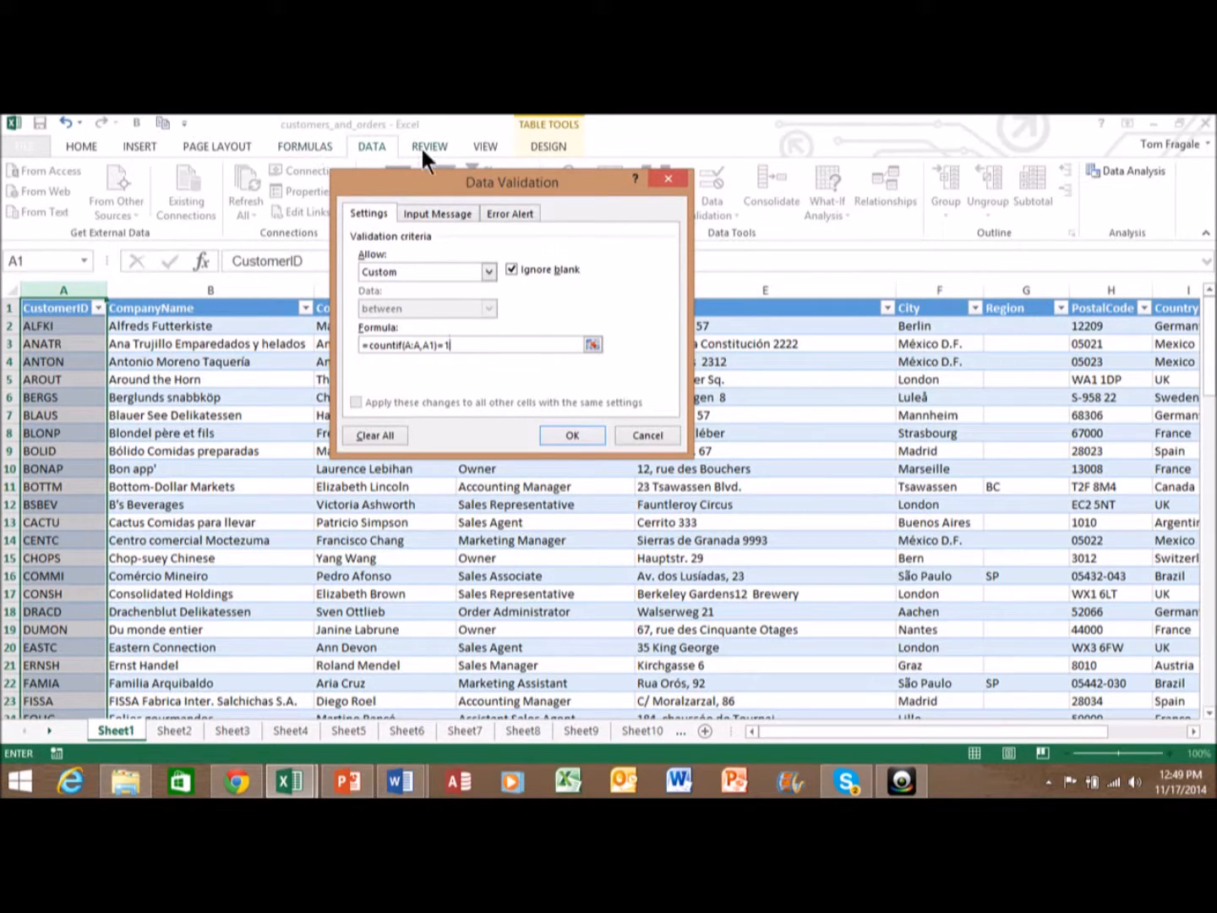
left_click(517, 213)
- Give the rule the Stop message 'This Customerid is already in the list. Please type in something different.' and apply it
left_click(576, 350)
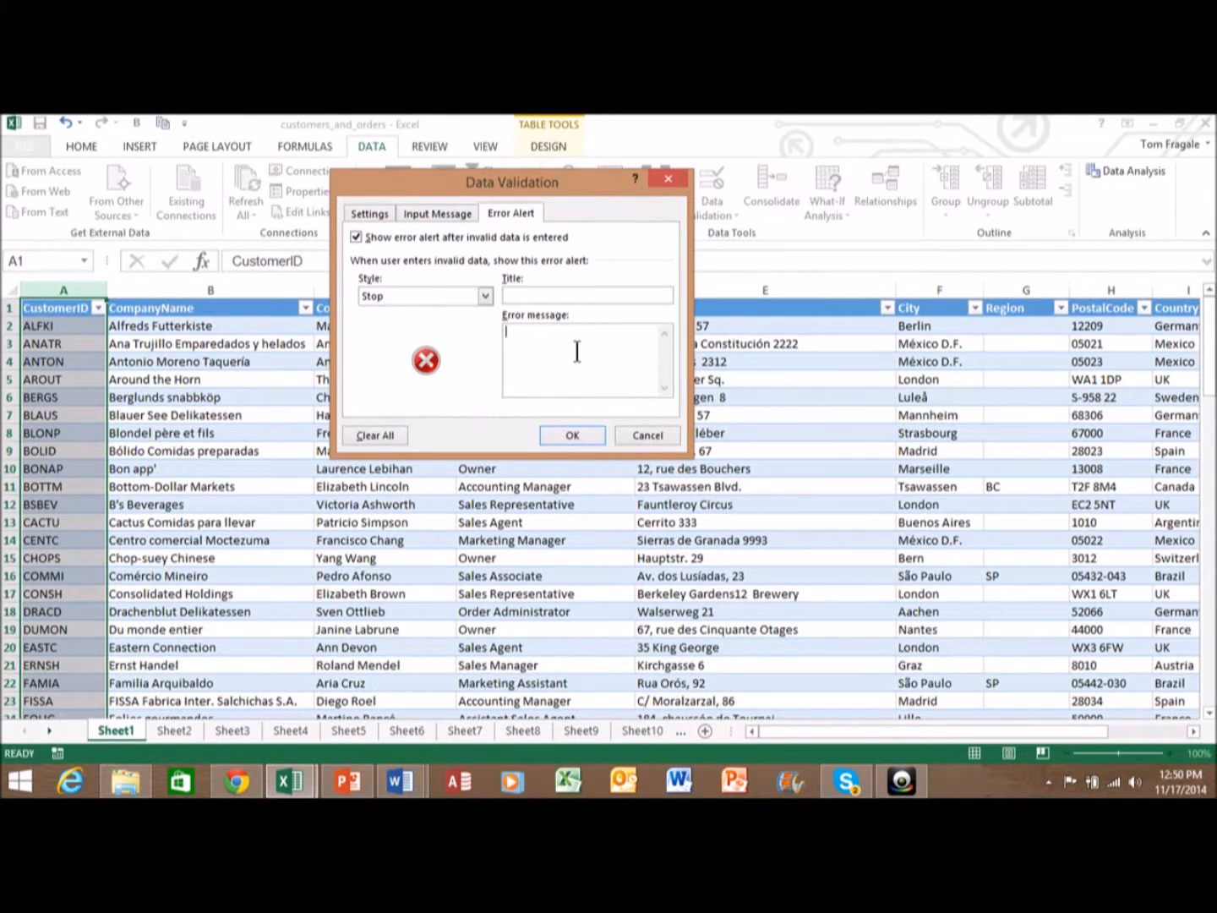
type("This Customerid is already in the list. Please type in something diff")
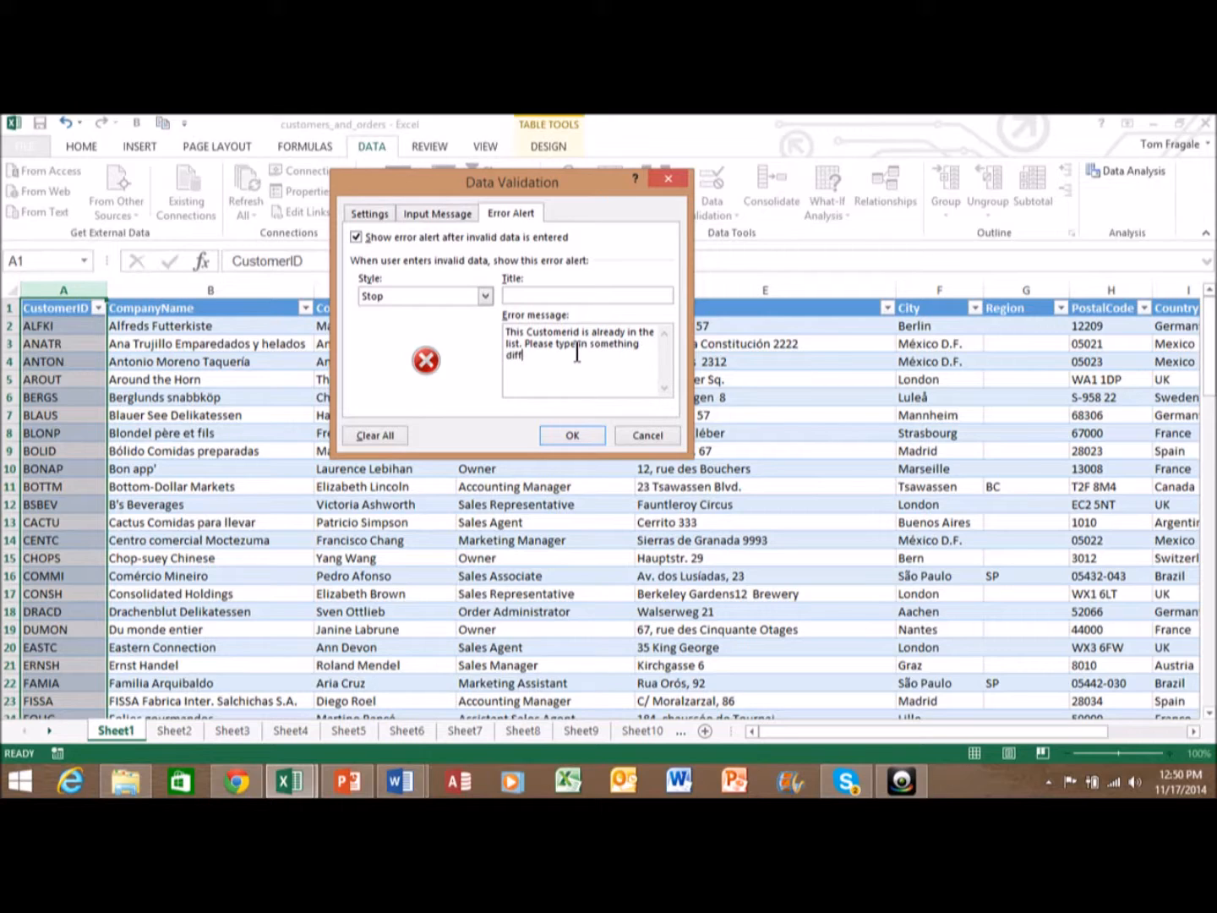
type("ern")
key("BackSpace")
type("ent.")
left_click(371, 211)
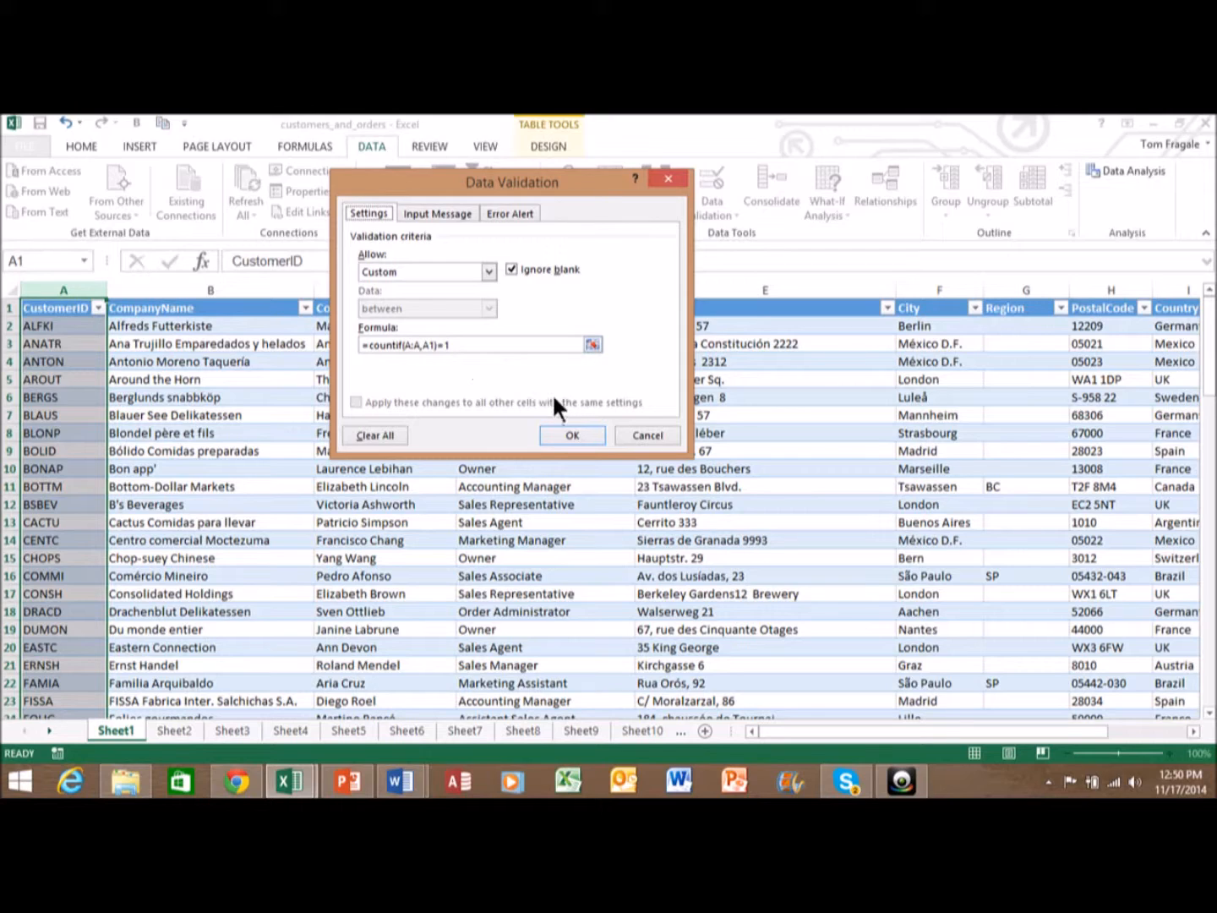
left_click(564, 435)
- Add customer CCCCC with company name Cherry Hill Cab Company in row 95
left_click_drag(1208, 397, 1208, 707)
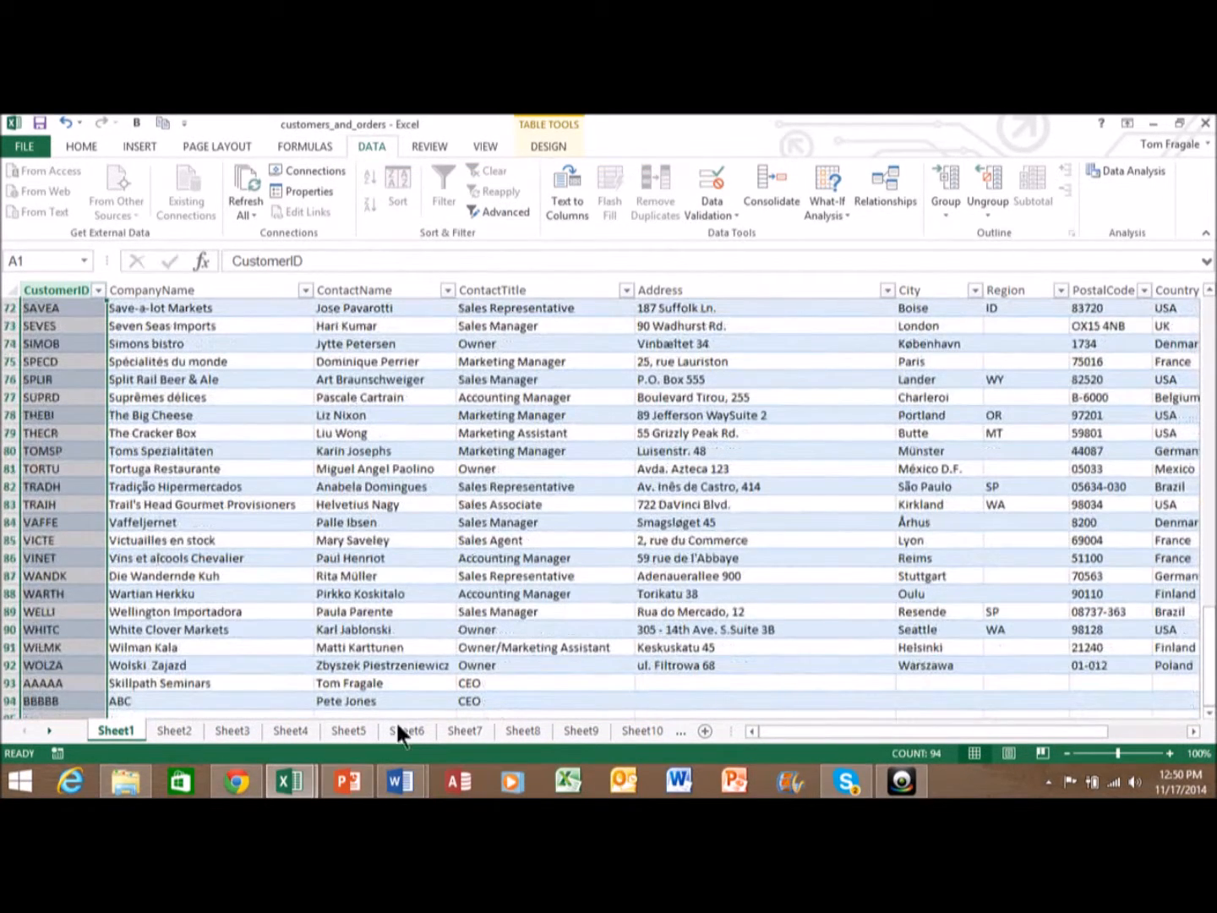
left_click_drag(1209, 714, 1209, 714)
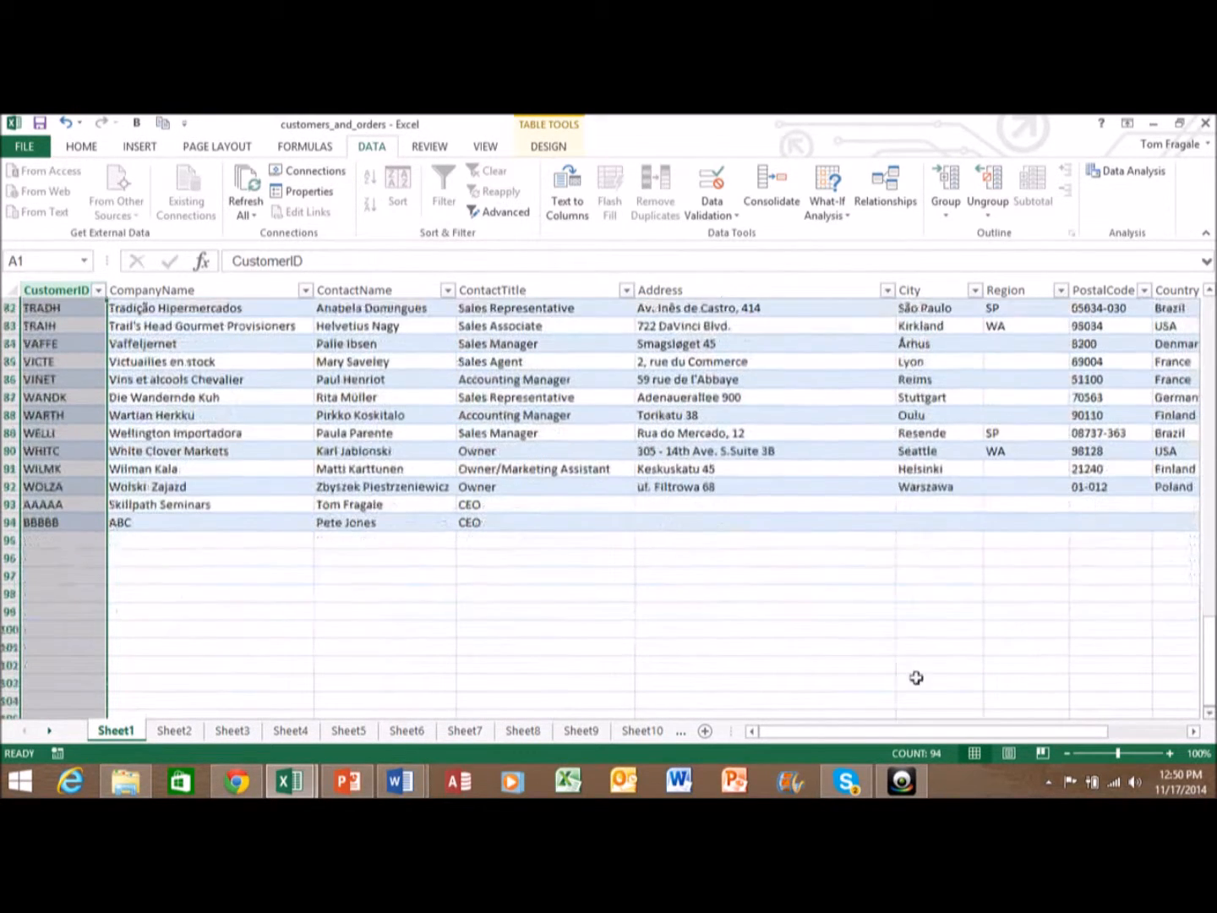
left_click(90, 542)
type("CCCCC")
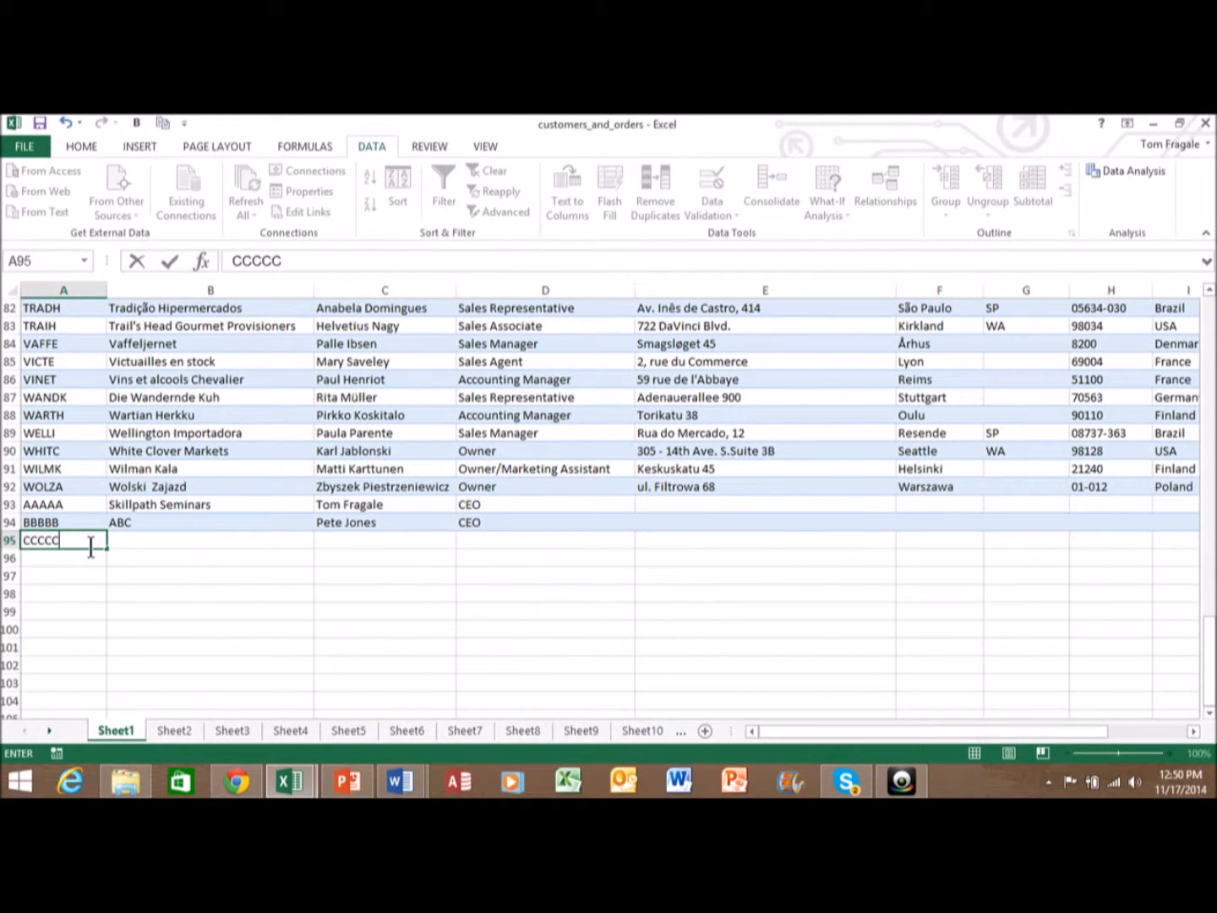
key("Tab")
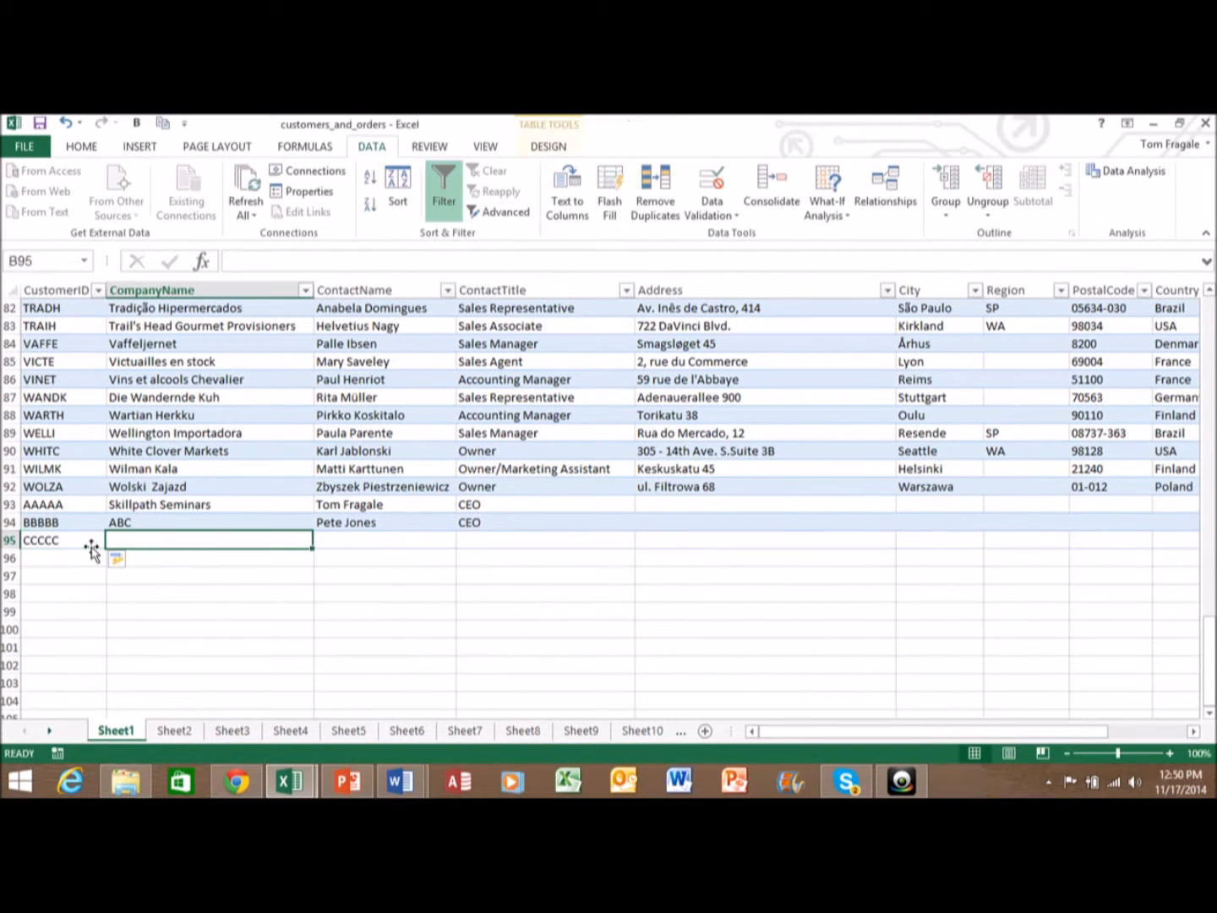
type("C")
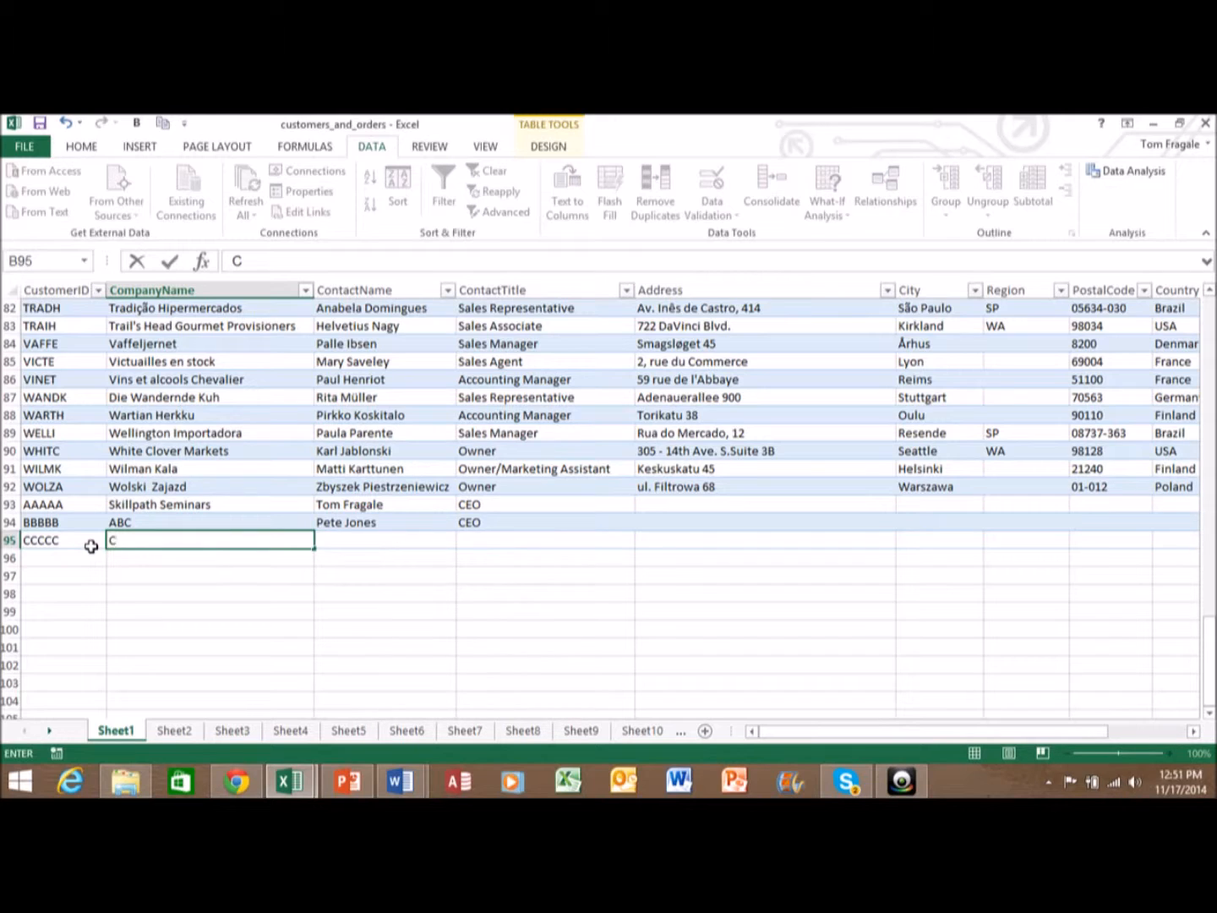
type("herry Hill Cab Con")
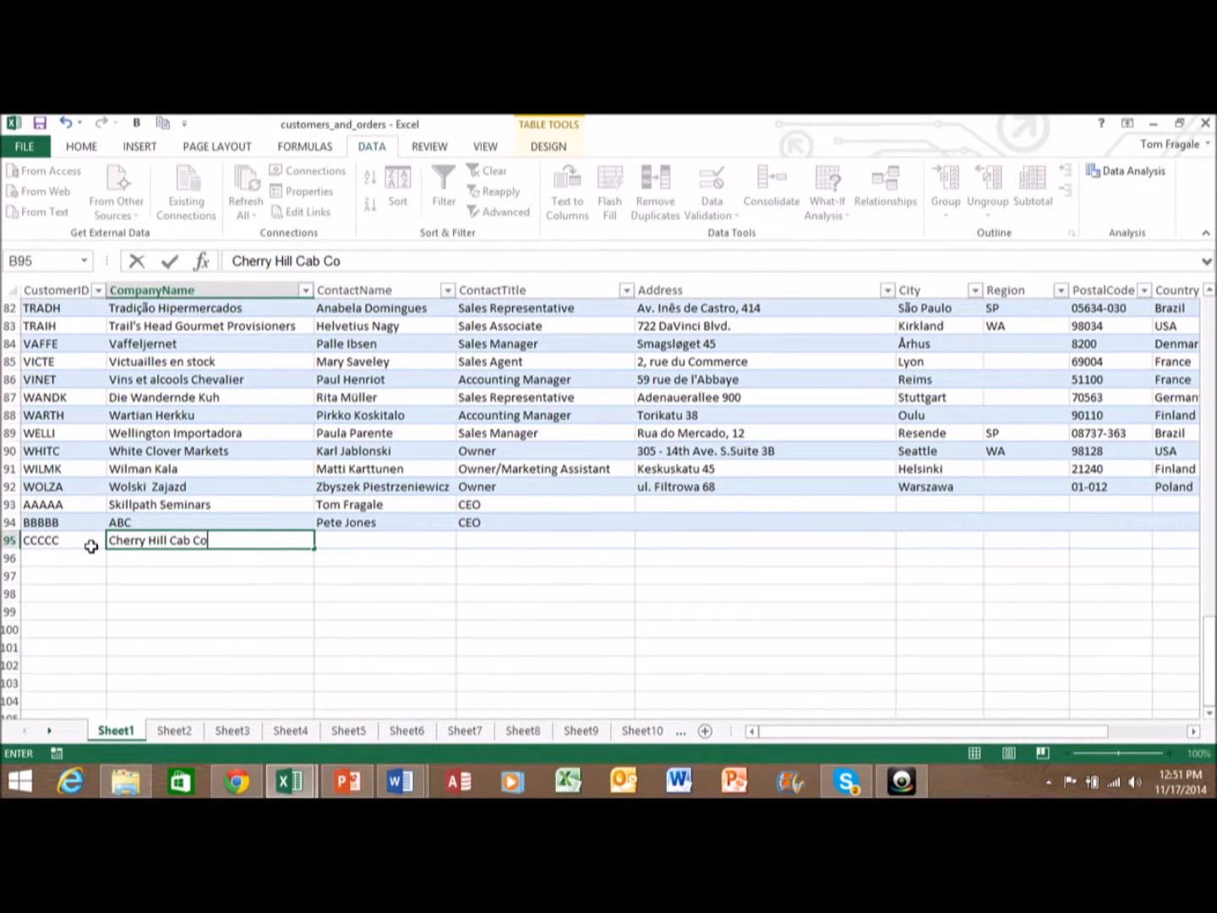
key("BackSpace")
type("pam")
key("BackSpace")
key("BackSpace")
key("BackSpace")
type("ma")
key("BackSpace")
type("paby")
key("BackSpace")
key("BackSpace")
type("ny")
- Add customer DDDDD with company name Dan's Daffodils in row 96
left_click(93, 552)
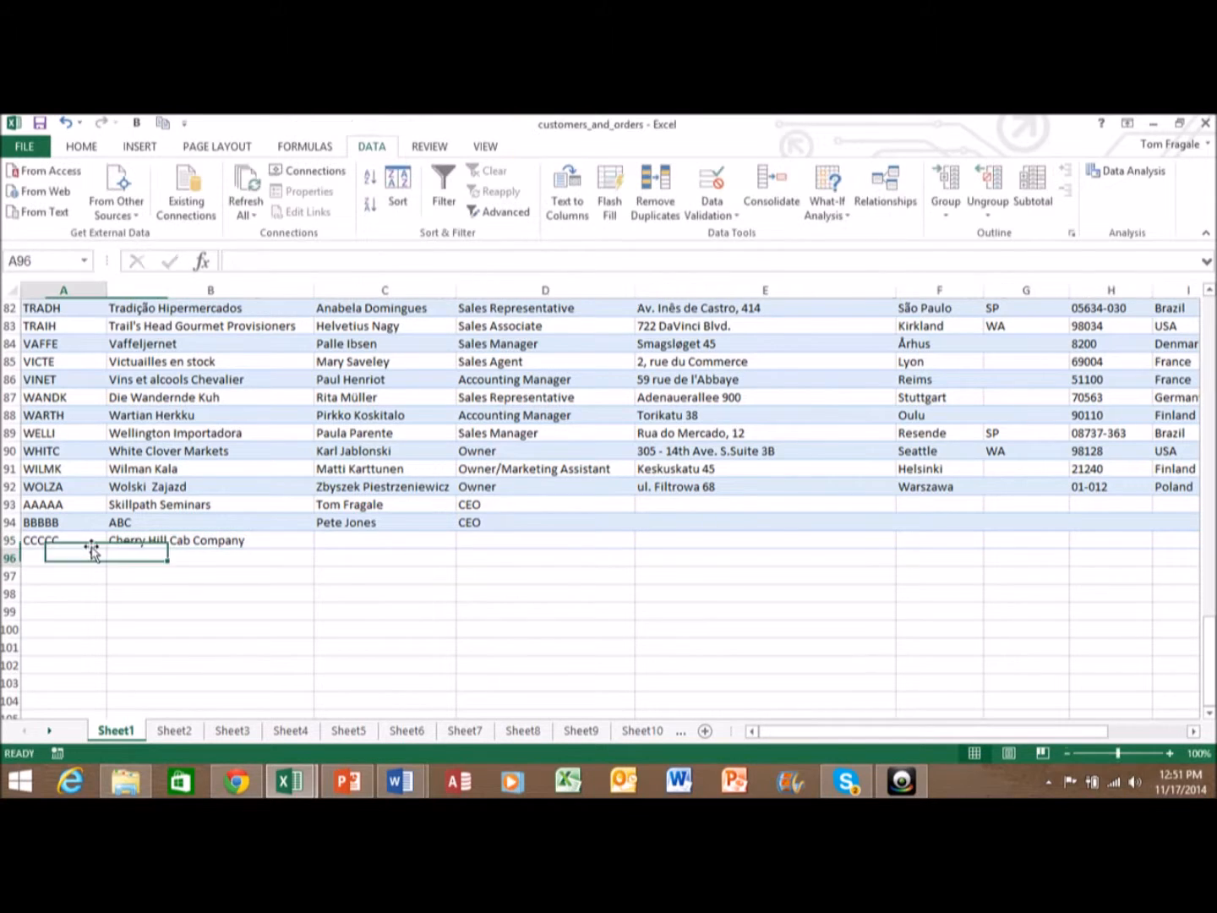
type("DDDDD")
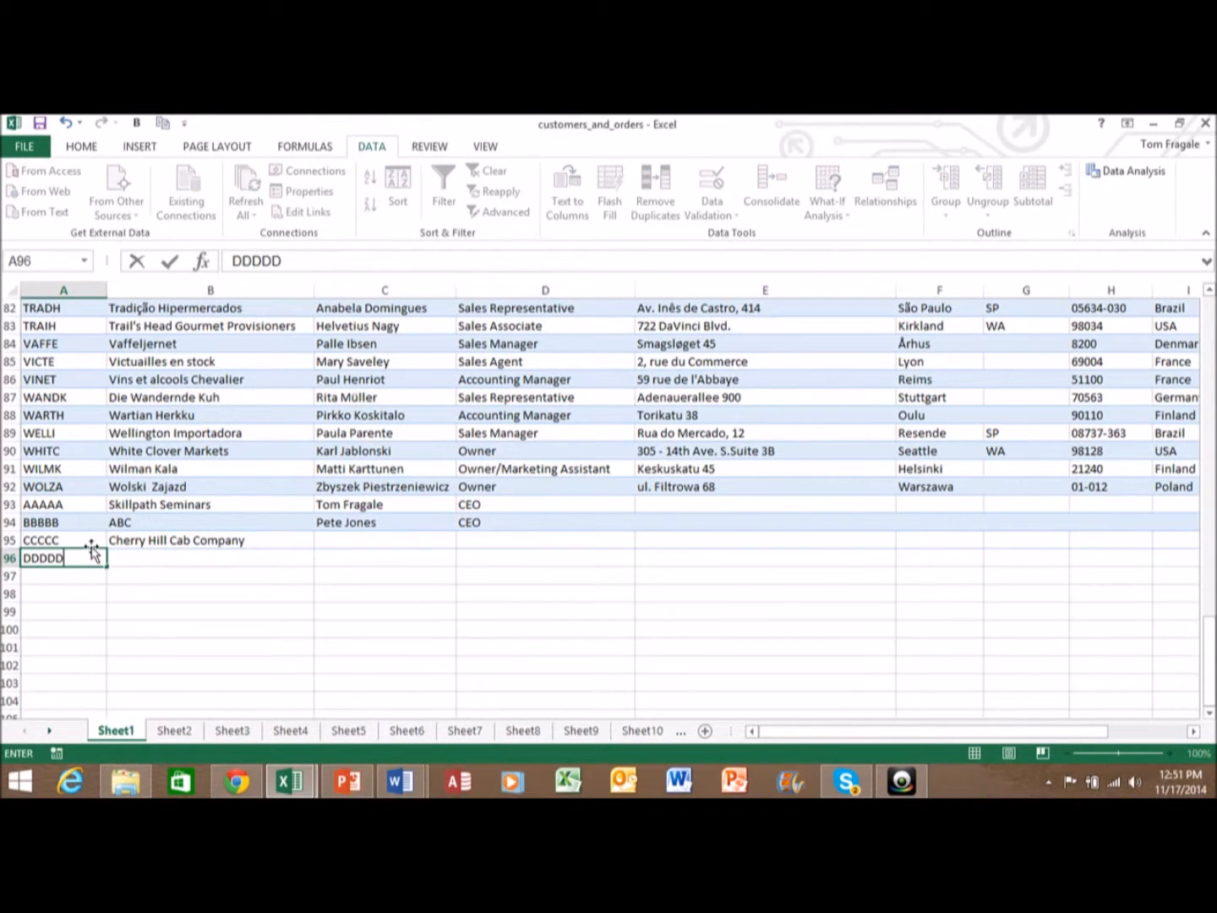
key("Tab")
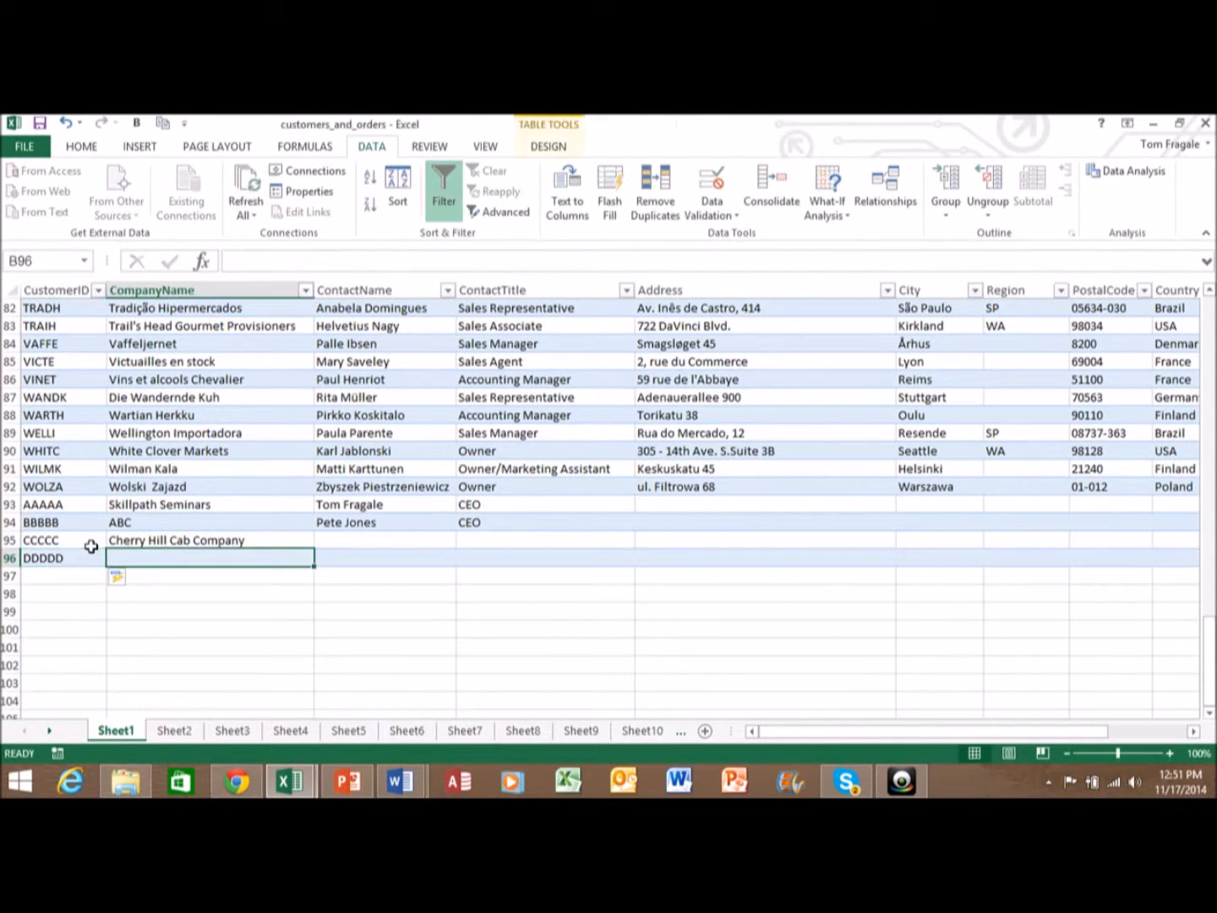
type("D")
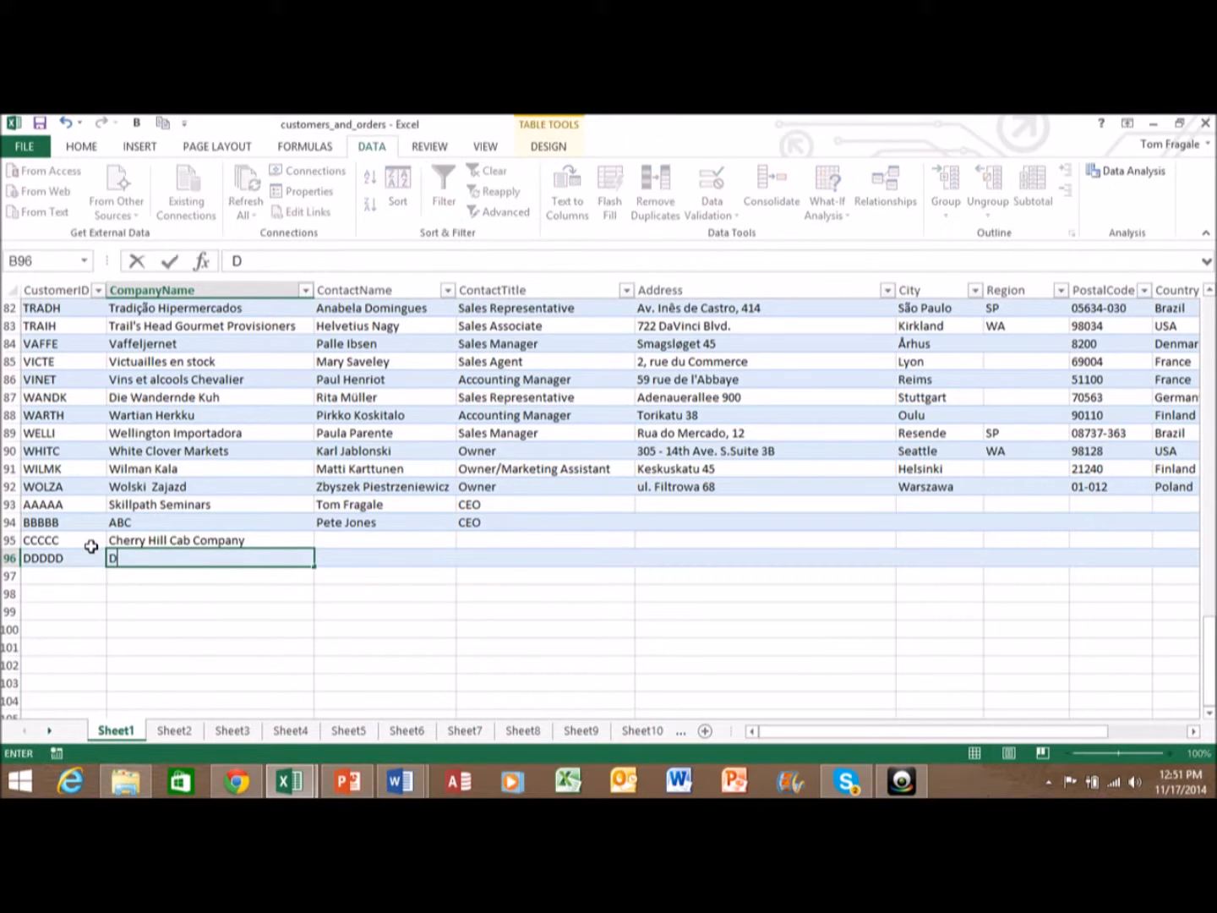
type("an's Daffodils")
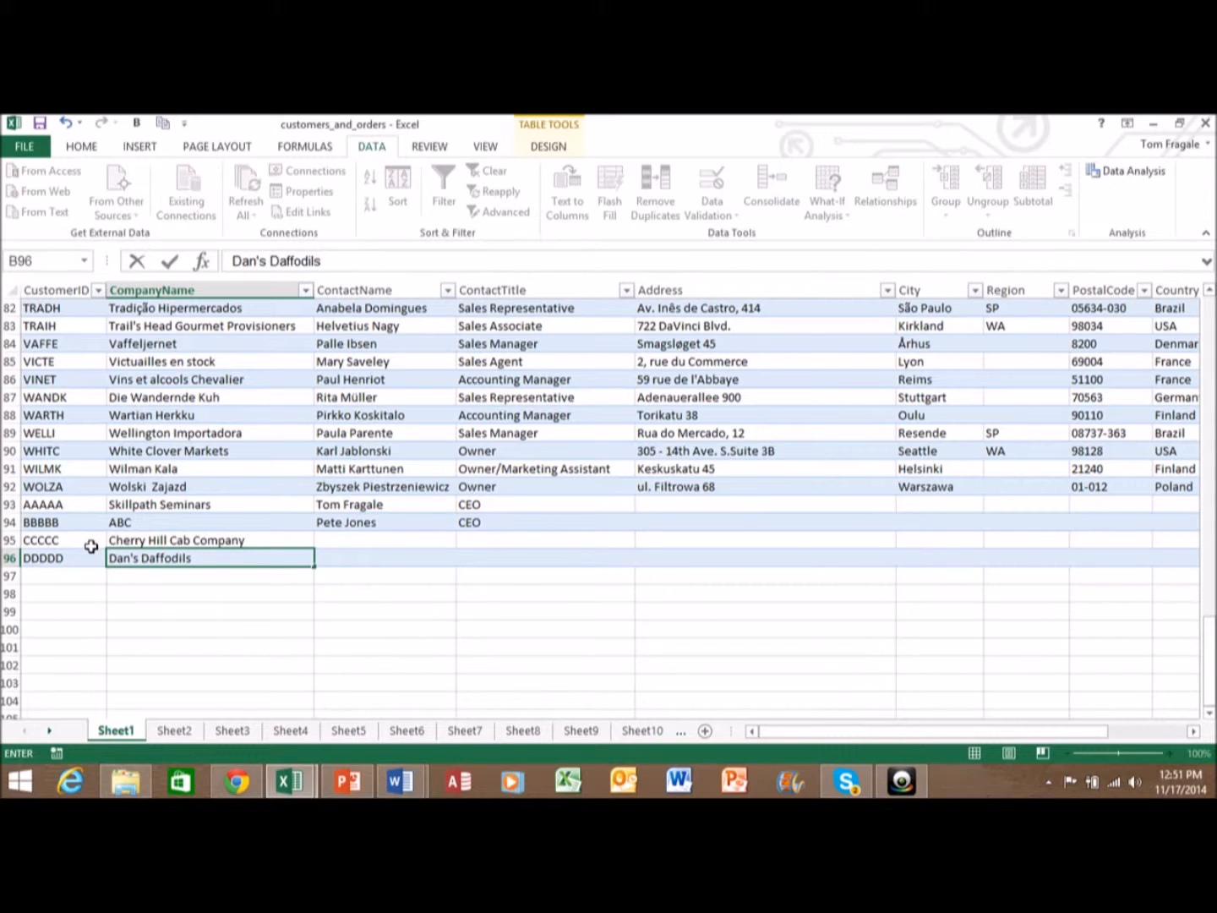
key("Return")
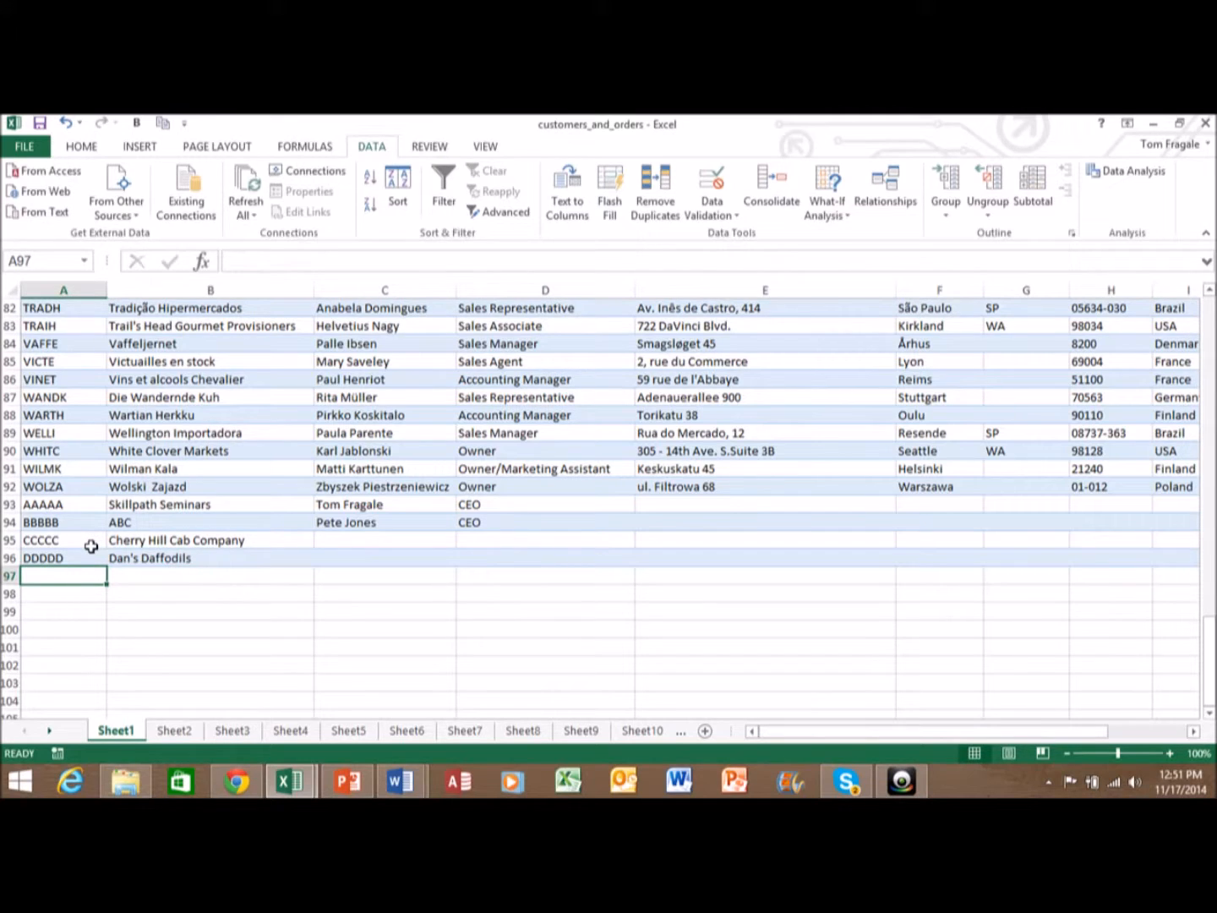
type("VINET")
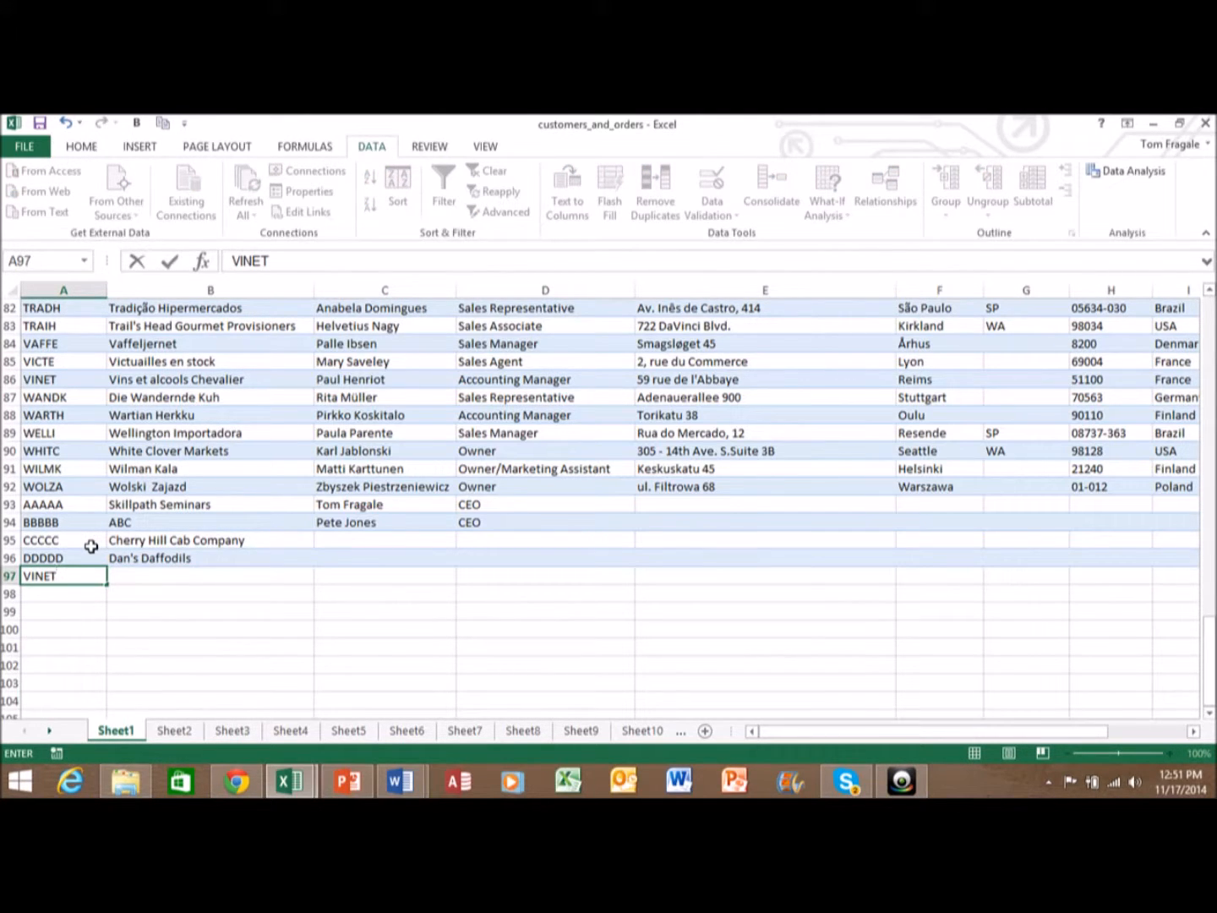
- Submit duplicate ID VINET, cancel the stop error, and enter unique ID VINEE instead
key("Return")
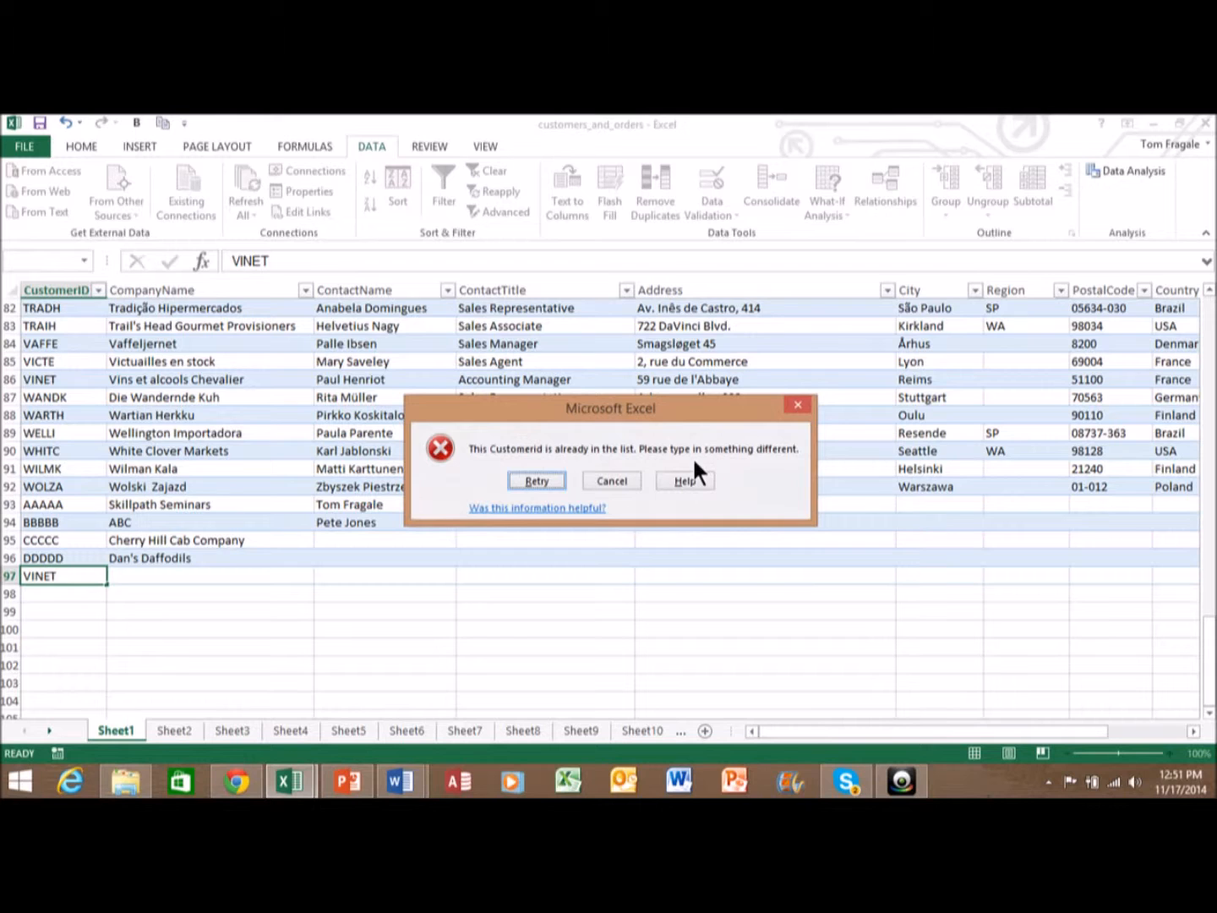
left_click(611, 481)
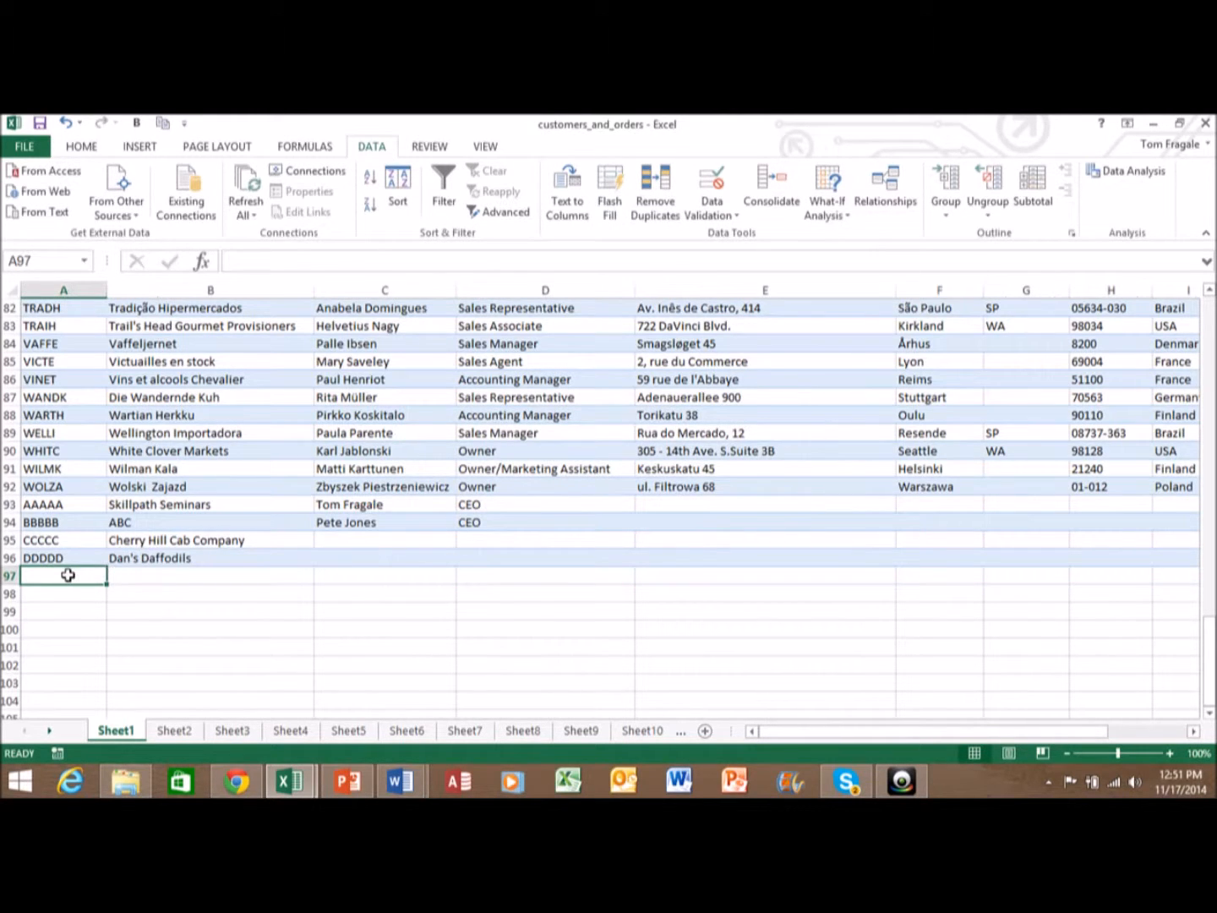
type("VIR")
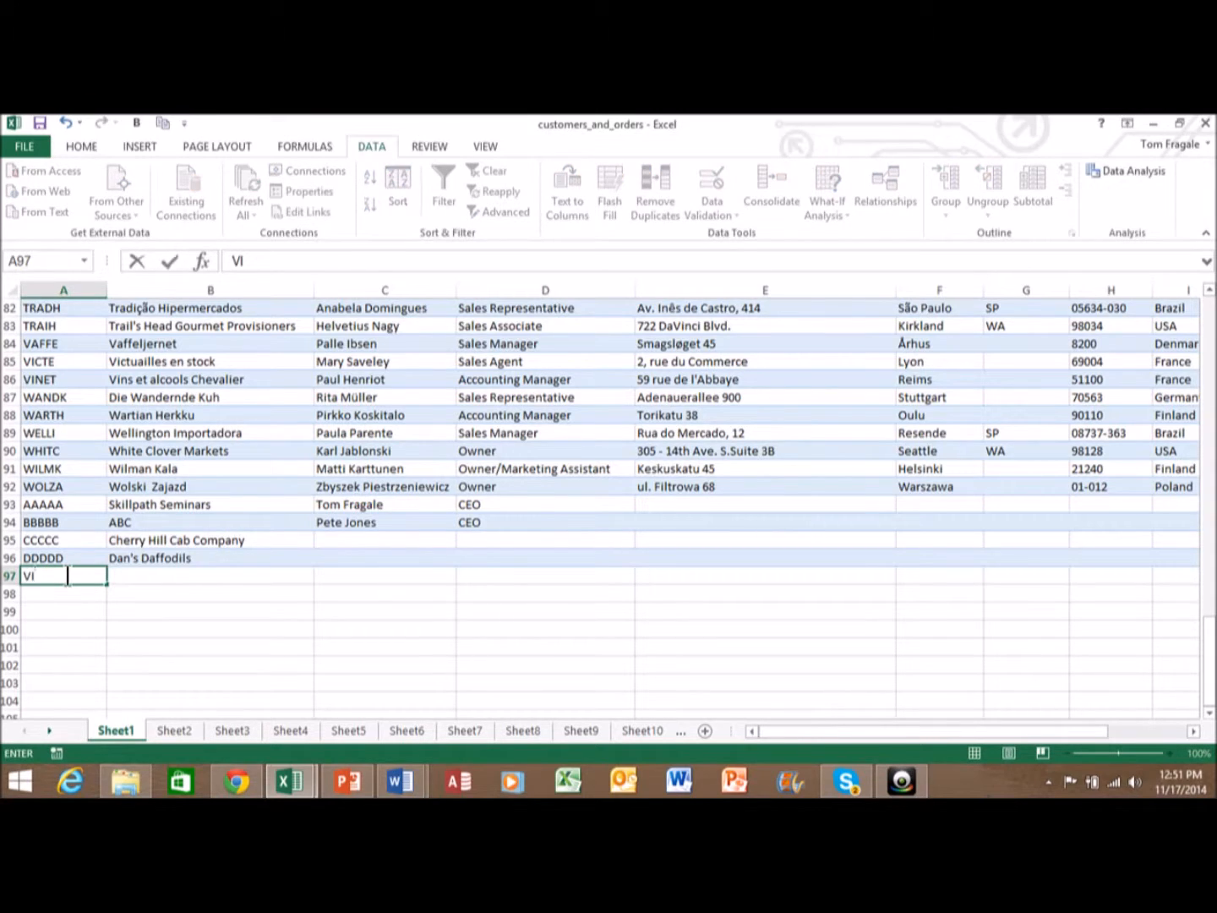
key("BackSpace")
type("N")
type("RR")
key("BackSpace")
key("BackSpace")
type("EE")
key("Return")
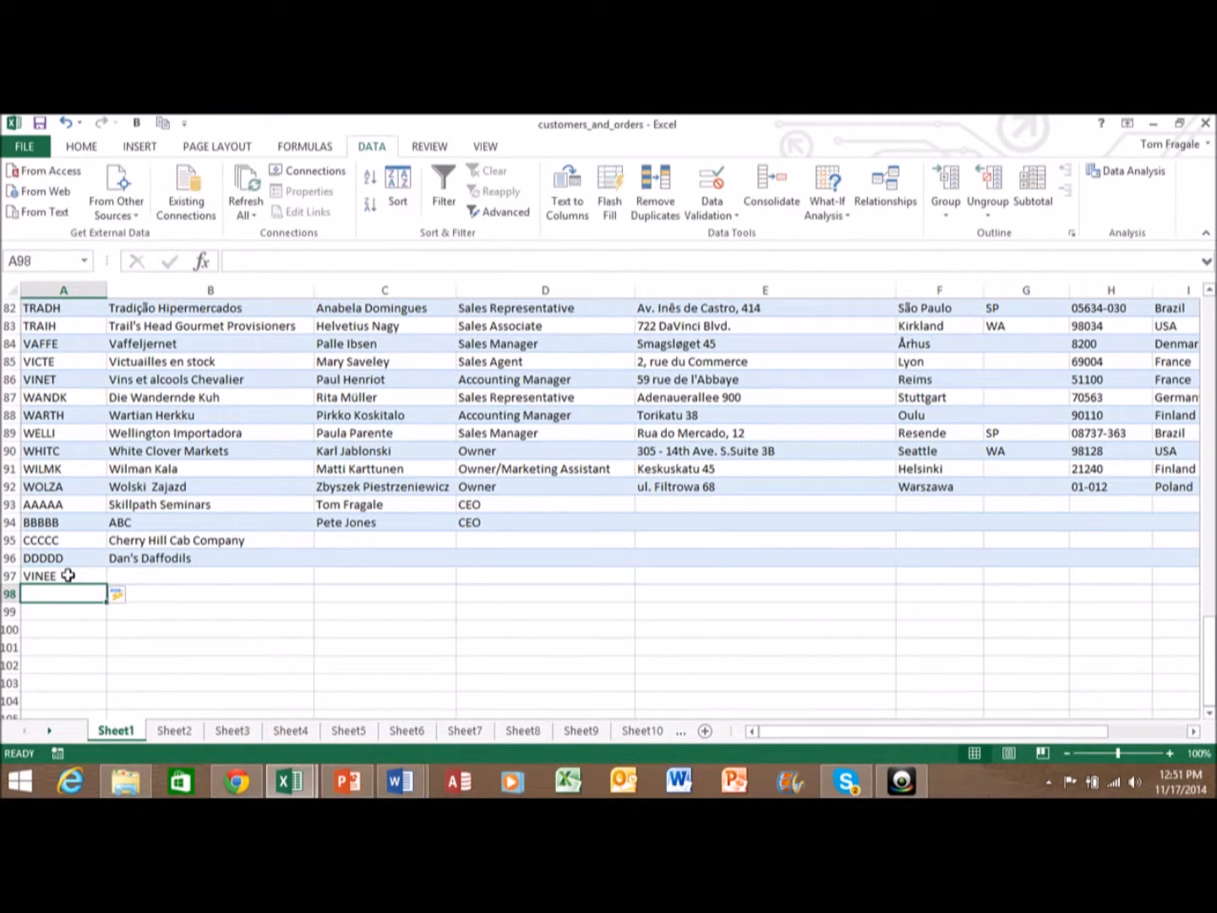
- Enter duplicate ID WANDK in row 98 and dismiss the resulting stop error
type("WQ")
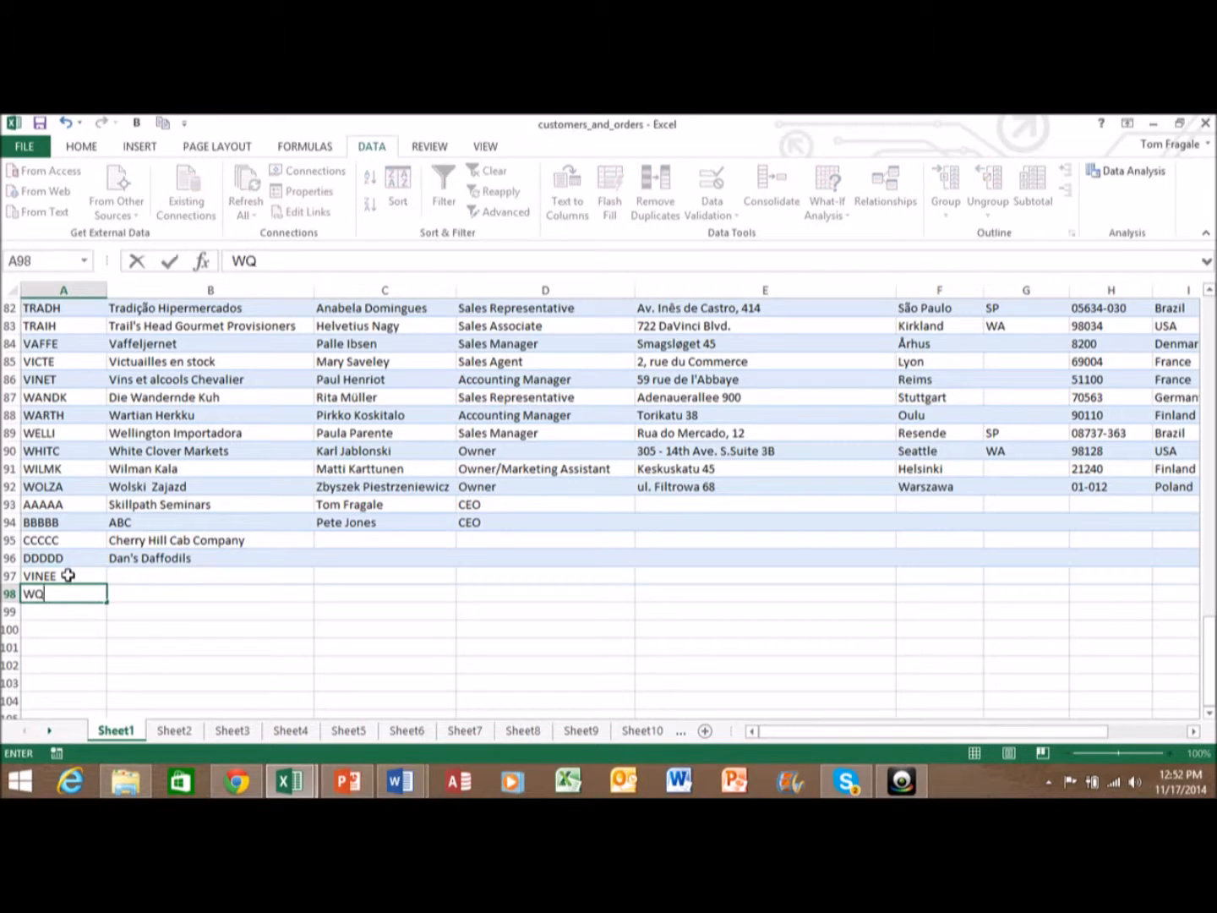
key("BackSpace")
type("ANDK")
key("Return")
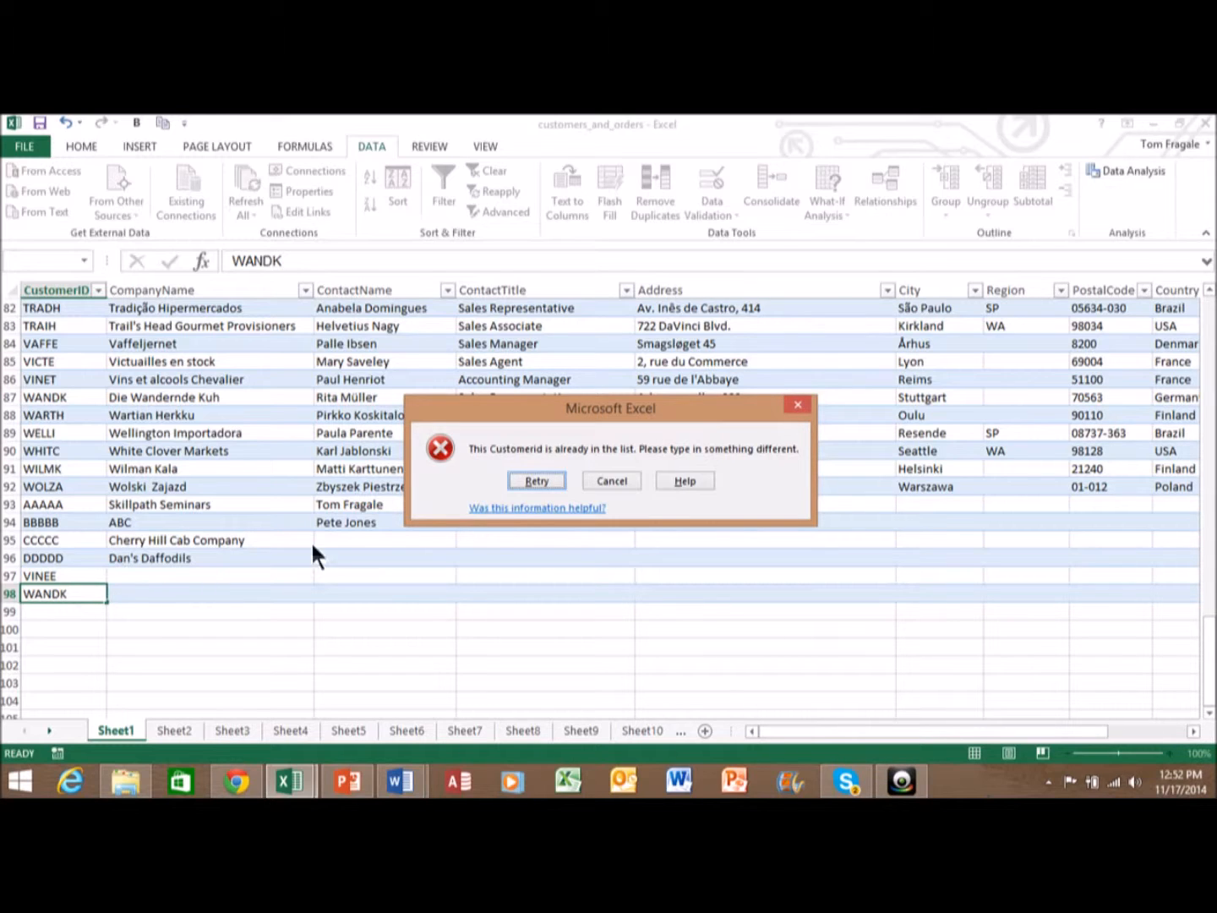
left_click(612, 481)
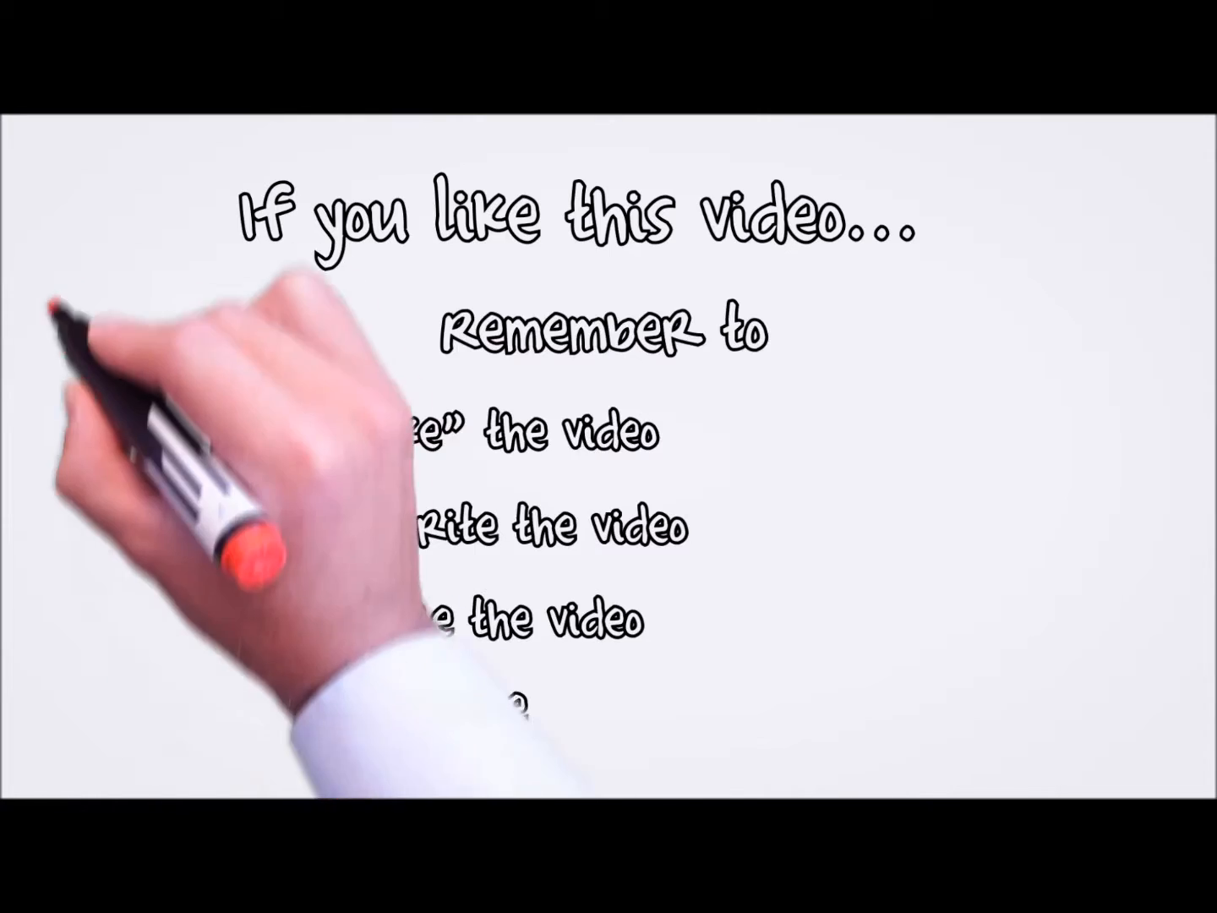